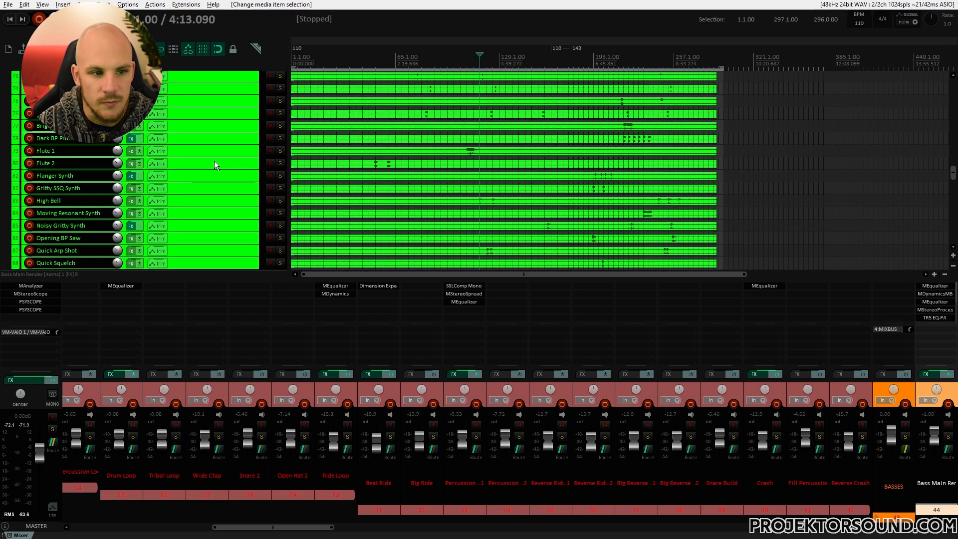
Look through the project's track groups in the arrangement, from the drums and basses to the vocals
scroll(214, 160, "up", 2)
scroll(214, 161, "down", 6)
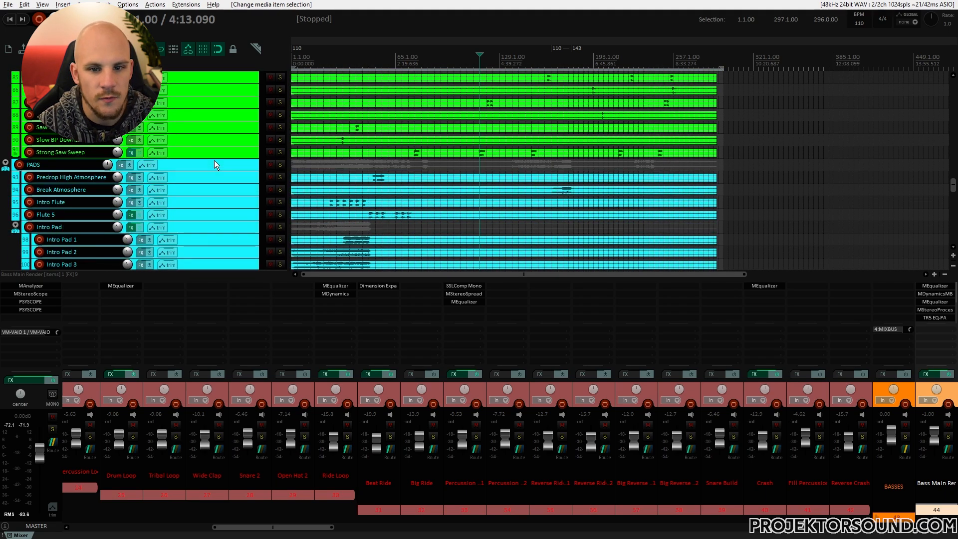
scroll(214, 161, "up", 20)
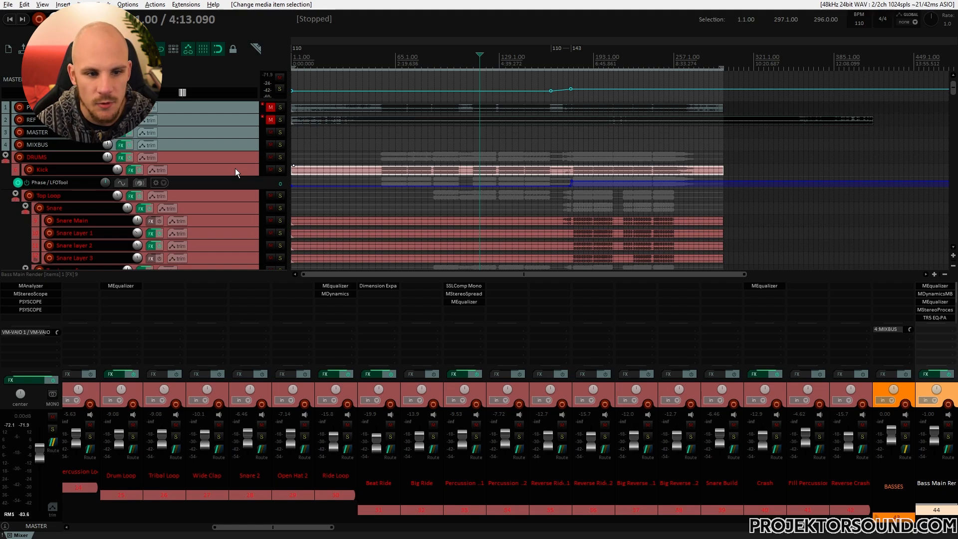
scroll(235, 169, "down", 2)
scroll(252, 125, "down", 3)
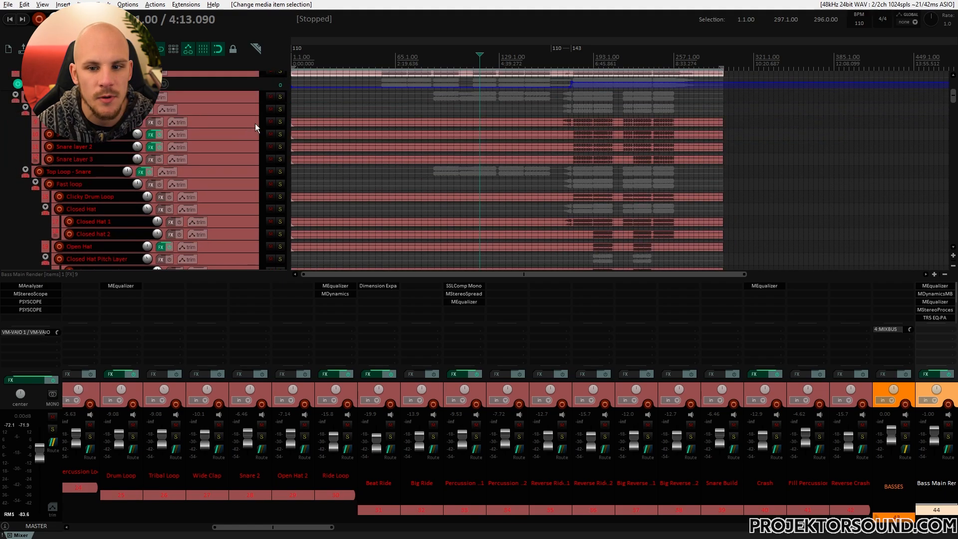
scroll(249, 125, "down", 3)
scroll(249, 125, "down", 2)
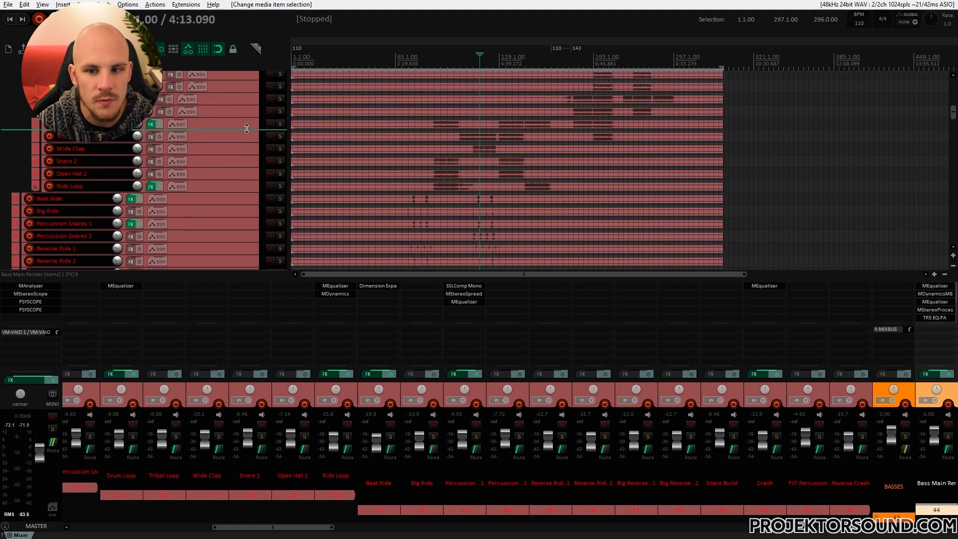
scroll(245, 128, "up", 3)
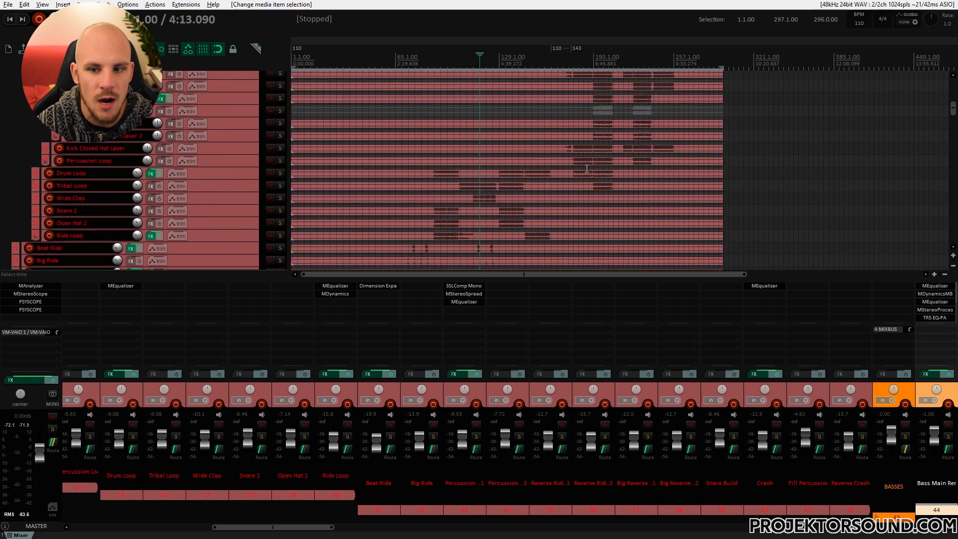
scroll(239, 159, "down", 3)
scroll(474, 163, "down", 3)
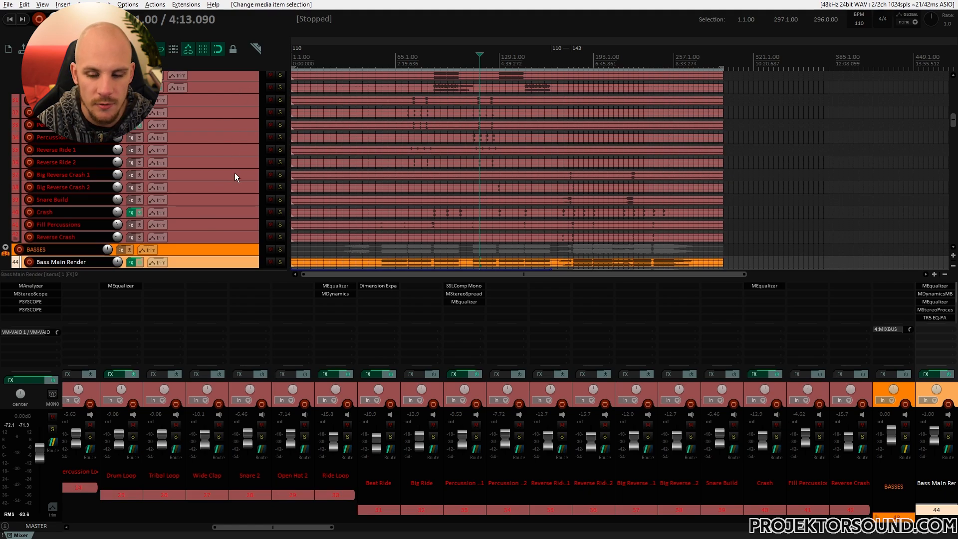
scroll(235, 172, "up", 2)
scroll(235, 166, "down", 10)
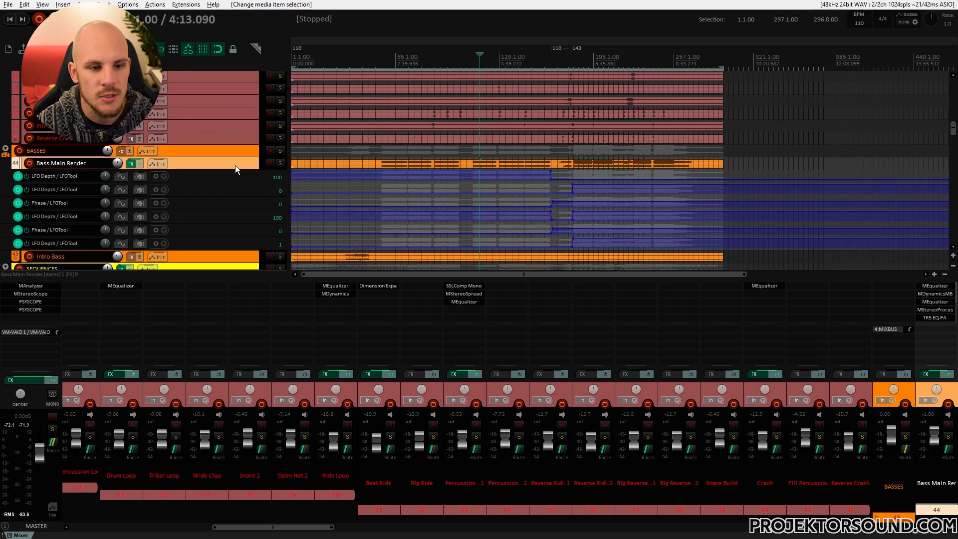
scroll(235, 166, "down", 15)
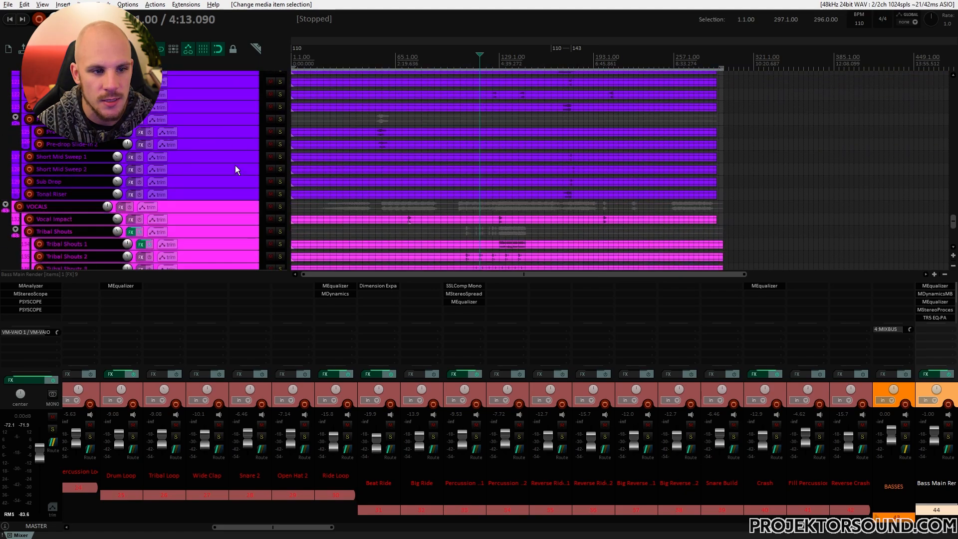
scroll(235, 165, "up", 15)
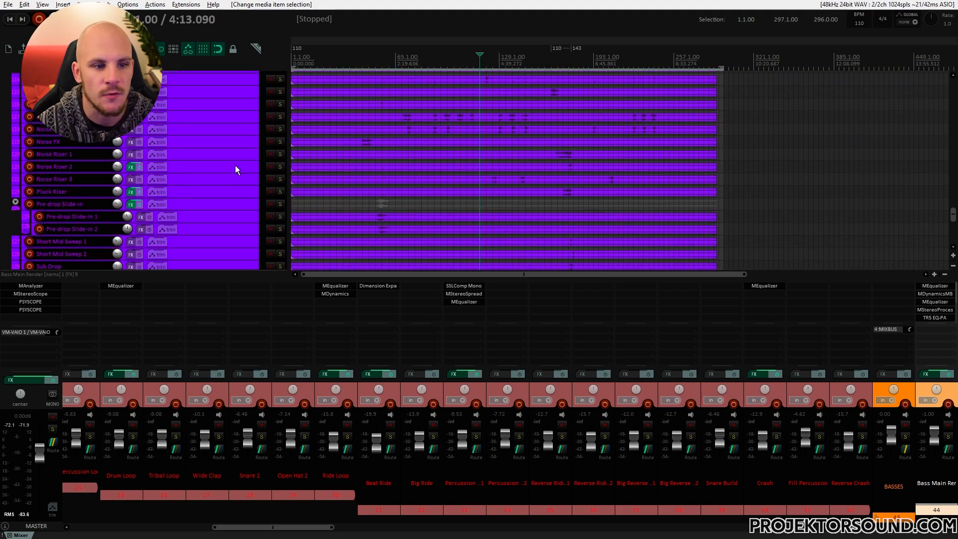
scroll(235, 165, "up", 15)
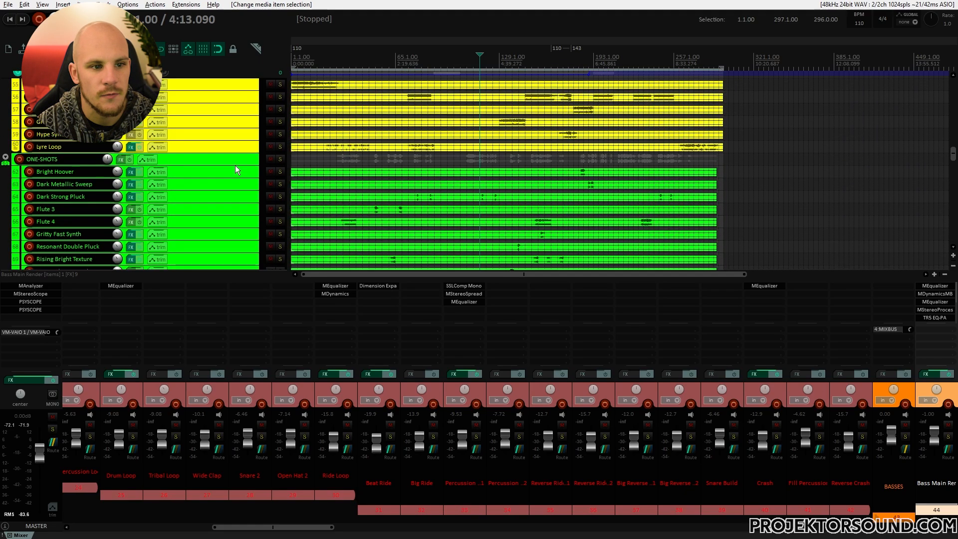
scroll(235, 165, "up", 15)
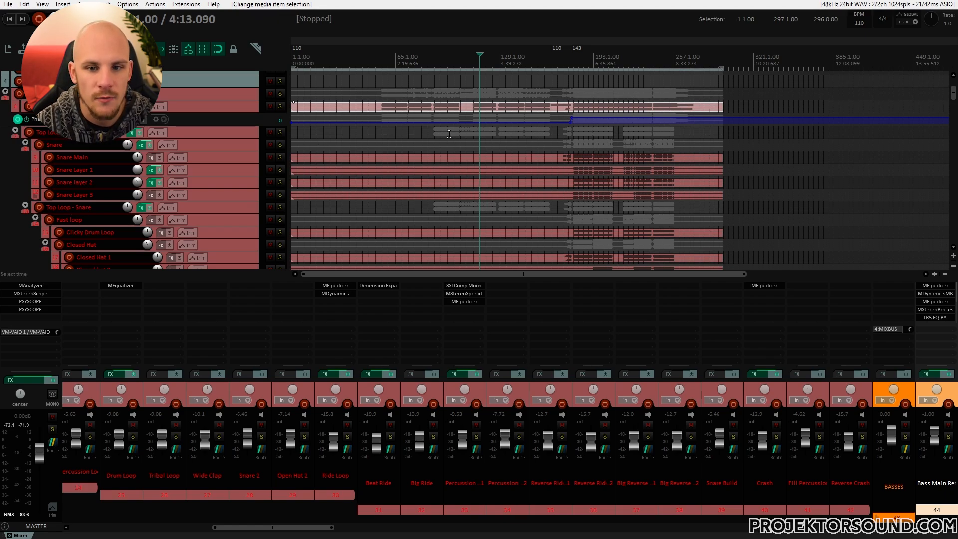
Inspect the media item properties of the Kick audio item, including its take volume, without changing anything
right_click(453, 107)
left_click(464, 125)
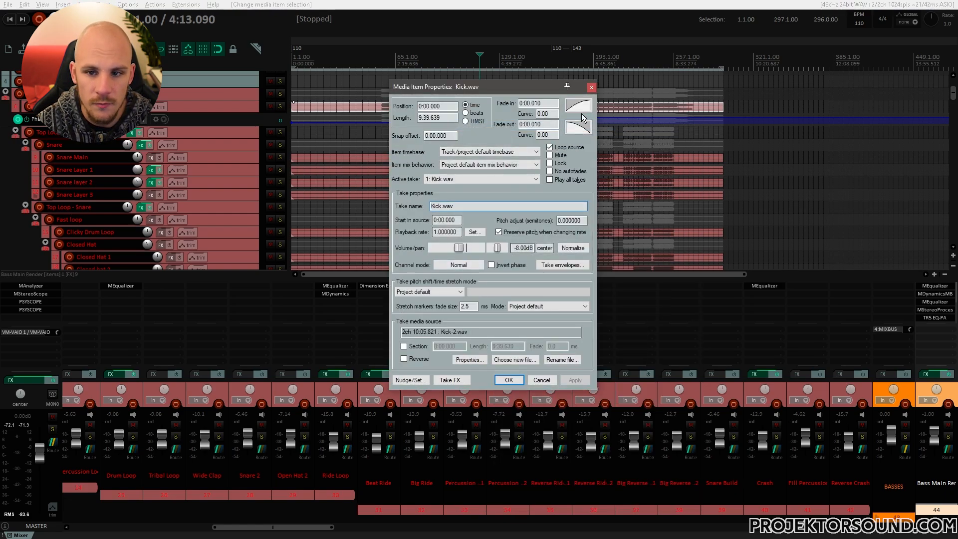
key("Escape")
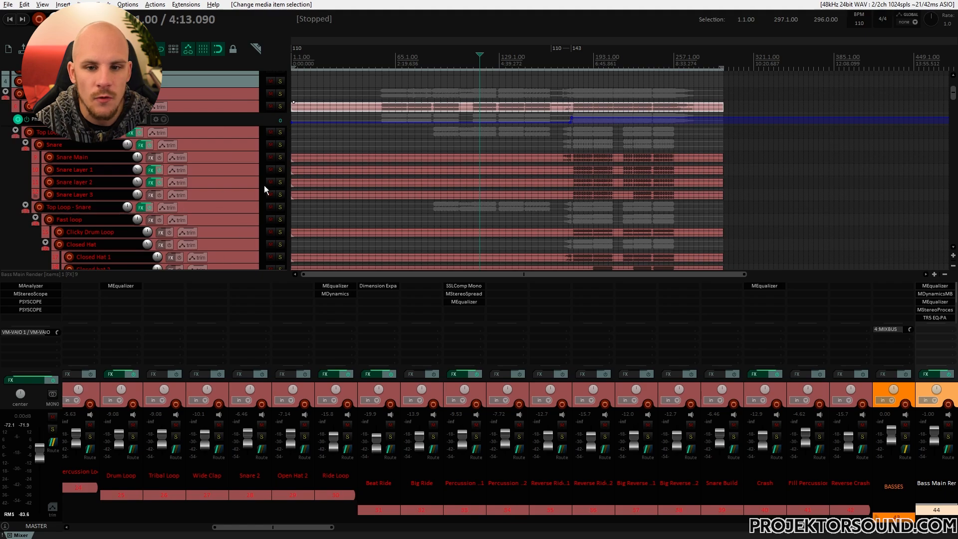
Mute the Snare Main and Snare Layer 1, 2 and 3 tracks individually, and unmute all four again
left_click(270, 157)
left_click(270, 170)
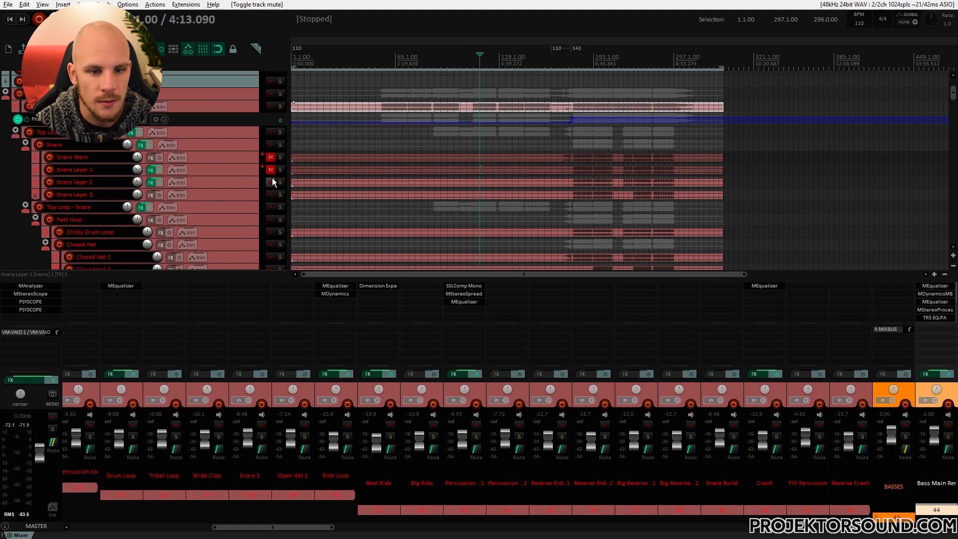
left_click_drag(271, 182, 271, 195)
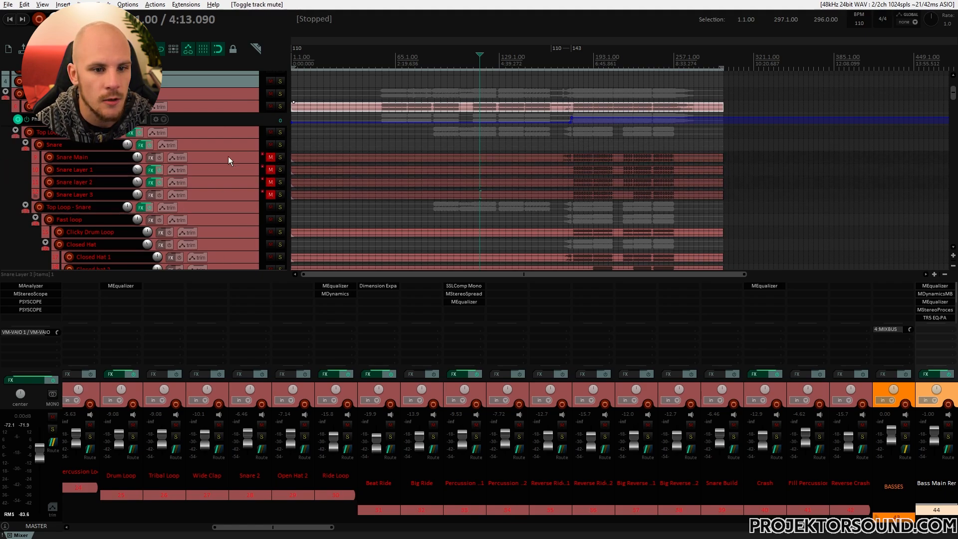
left_click(272, 157)
left_click(271, 169)
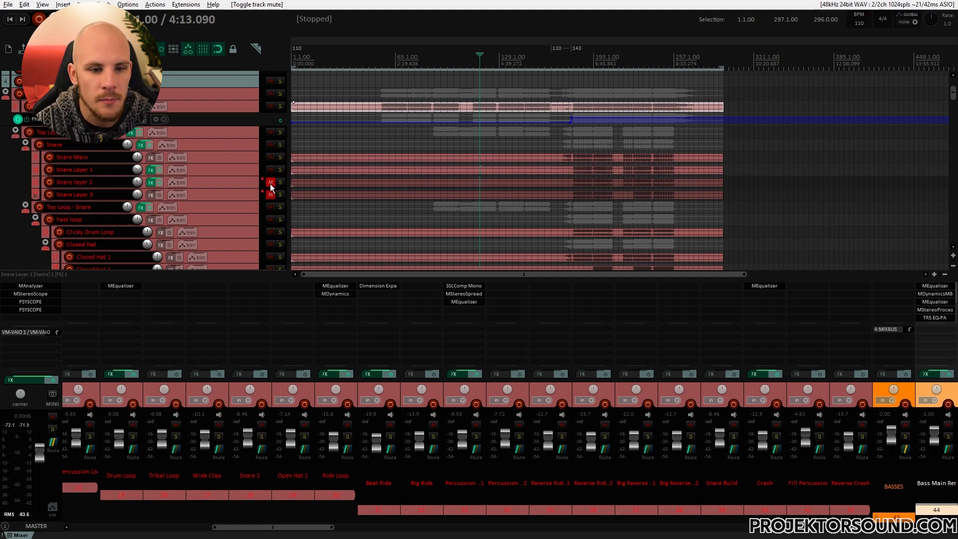
left_click(271, 183)
left_click(268, 194)
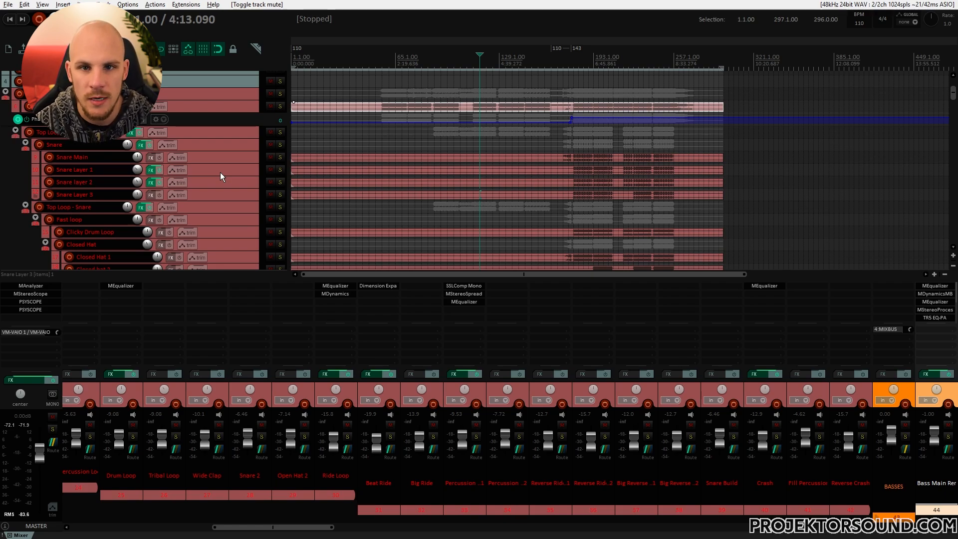
Reduce the effects and sends area of the Bass Main Render mixer strip to enlarge its pan and input section
scroll(220, 172, "down", 6)
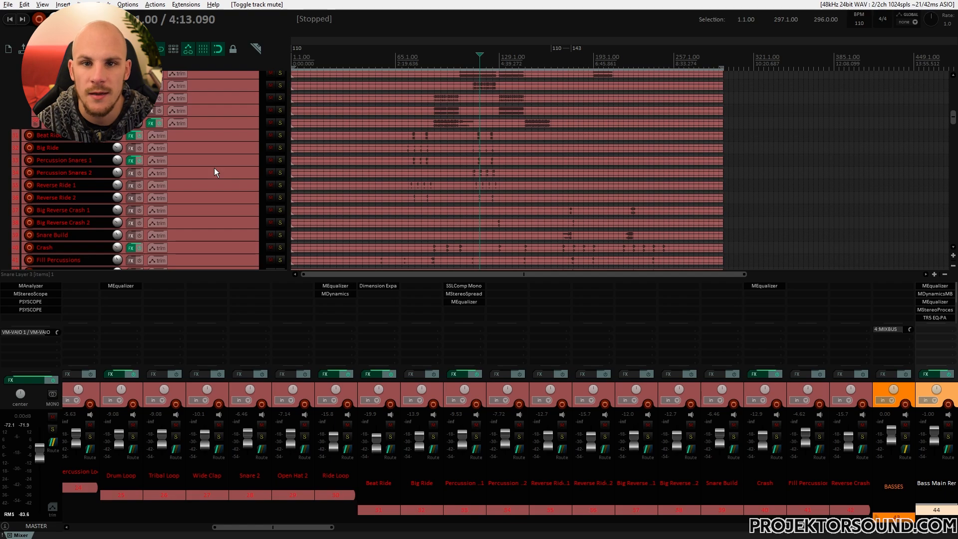
left_click_drag(645, 369, 645, 328)
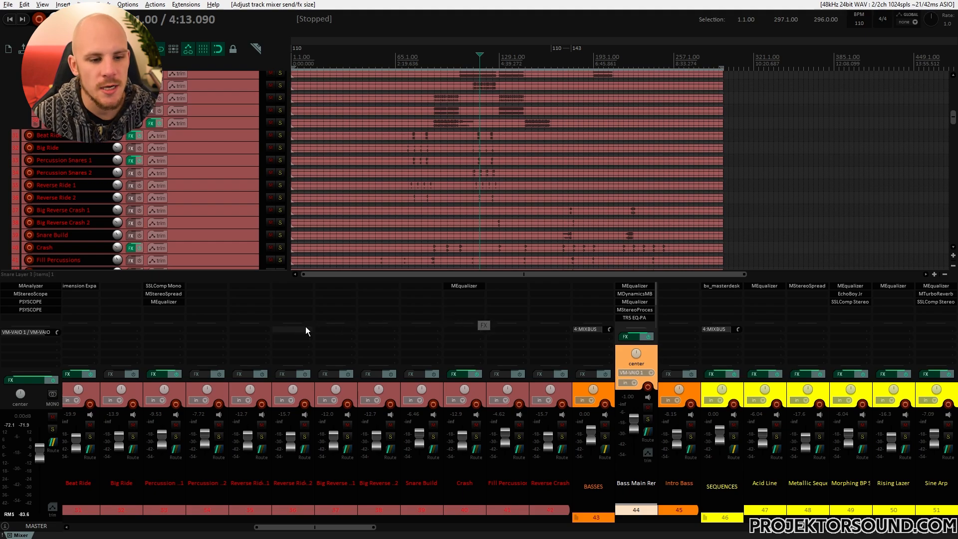
Play the soloed tracks with the MIXBUS MEqualizer bypassed to check the PSYSCOPE waveform, and view the equalizer's low-cut curve
scroll(478, 236, "up", 10)
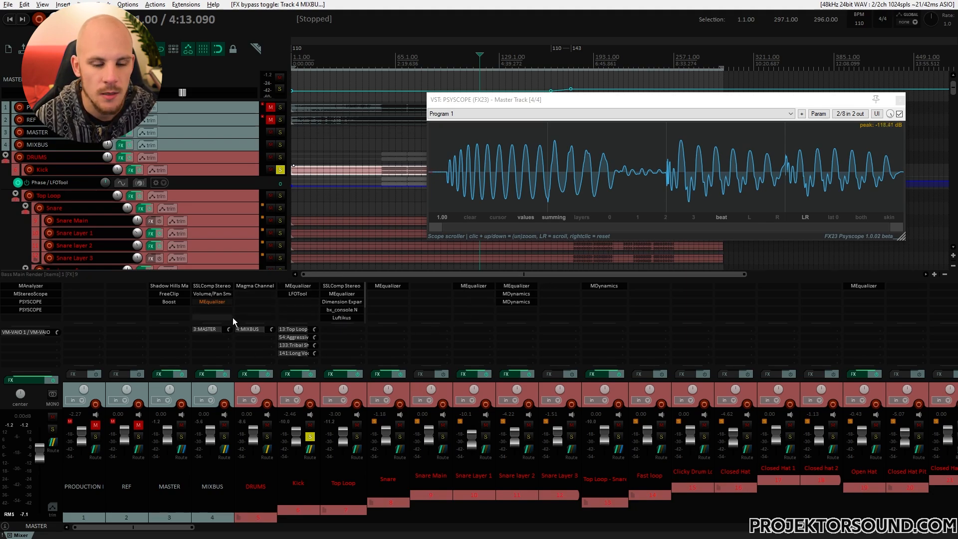
key("space")
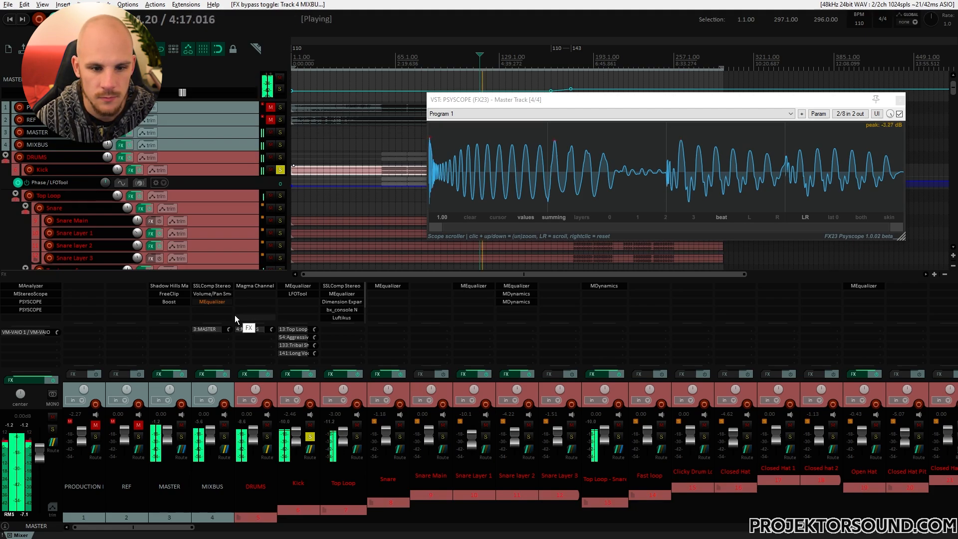
key("space")
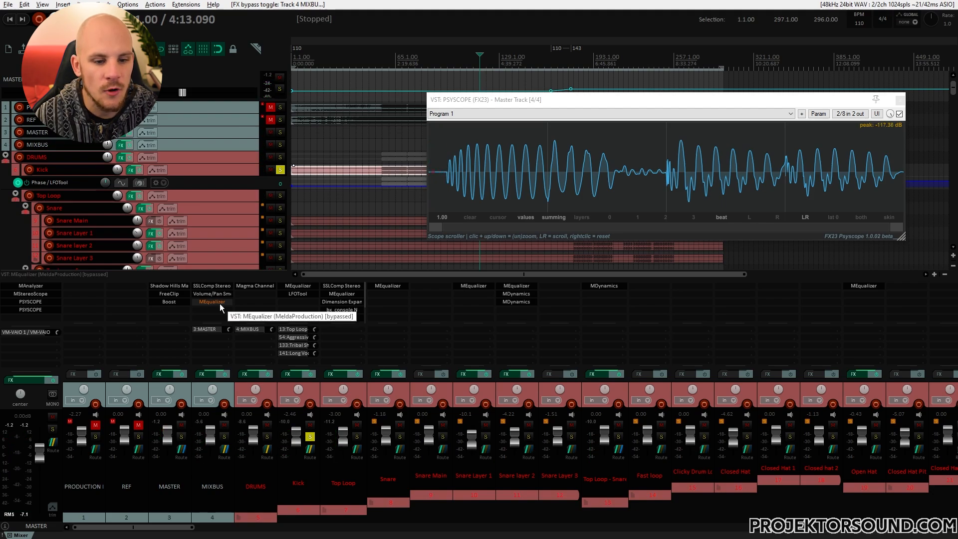
left_click(220, 303)
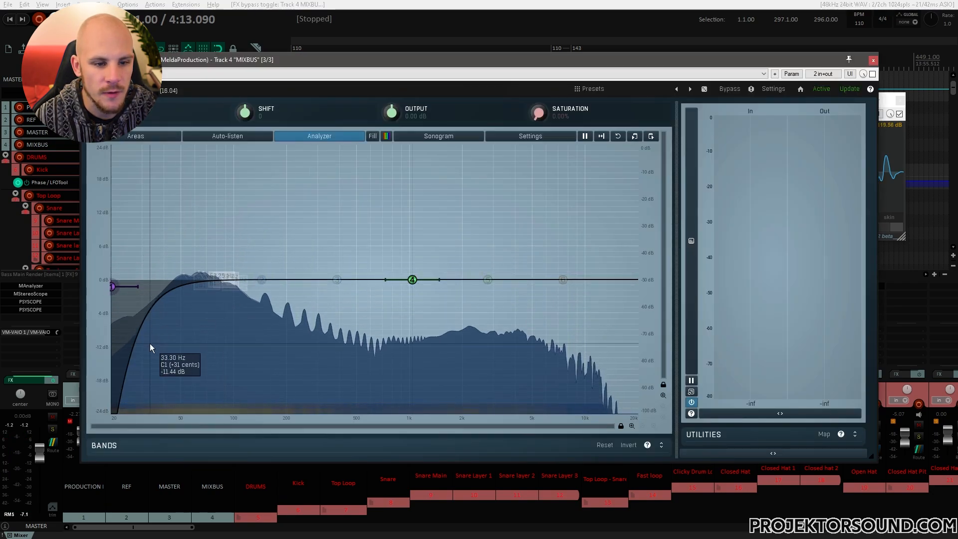
left_click(873, 60)
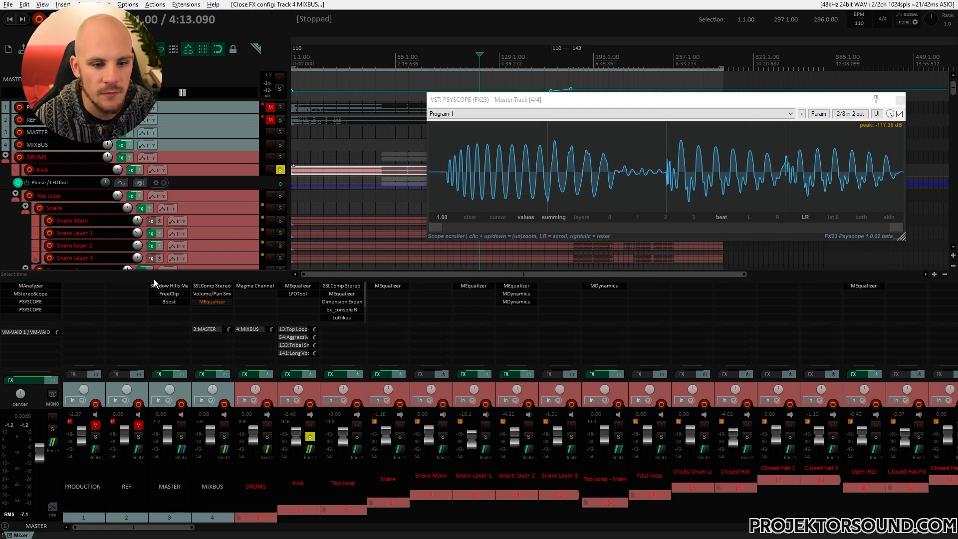
Enable the MEqualizer on MIXBUS and play the soloed tracks to examine how the low cut alters the PSYSCOPE waveform
left_click(209, 301, "shift")
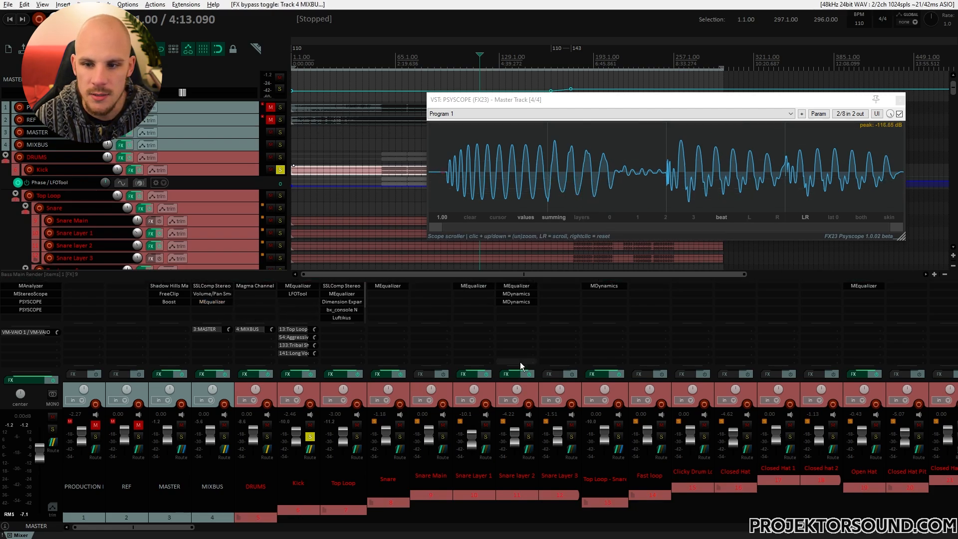
key("space")
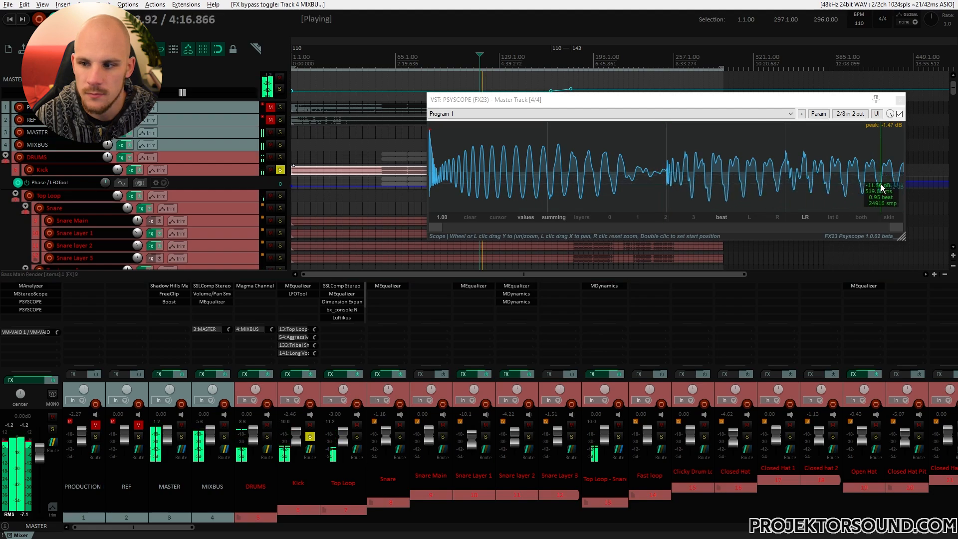
key("space")
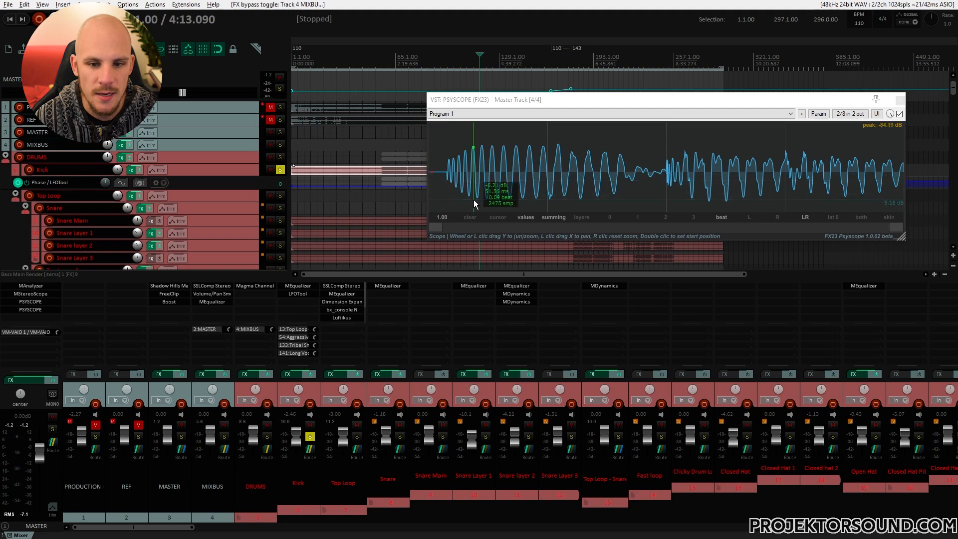
key("space")
key("space")
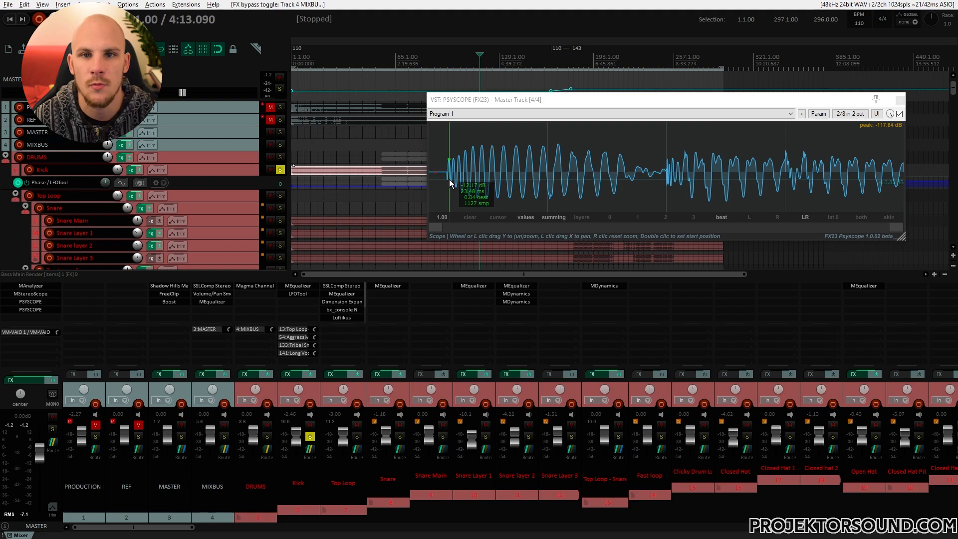
Bypass the MIXBUS MEqualizer again and replay the soloed tracks to compare the waveform in PSYSCOPE
left_click(203, 303, "shift")
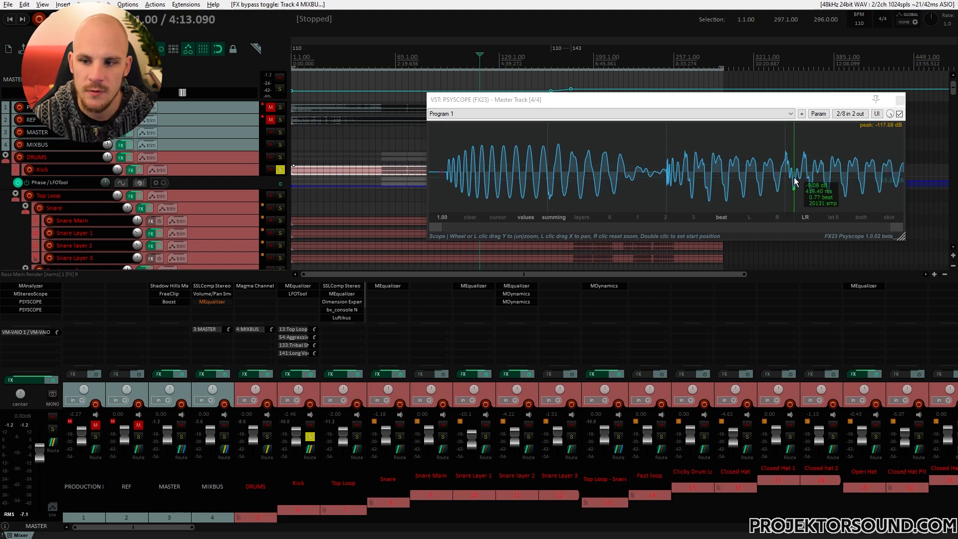
key("space")
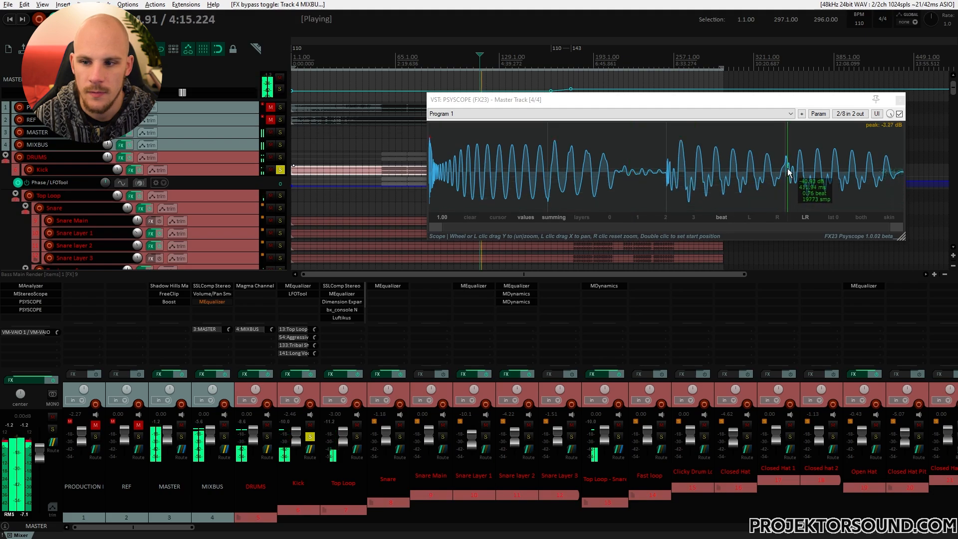
key("space")
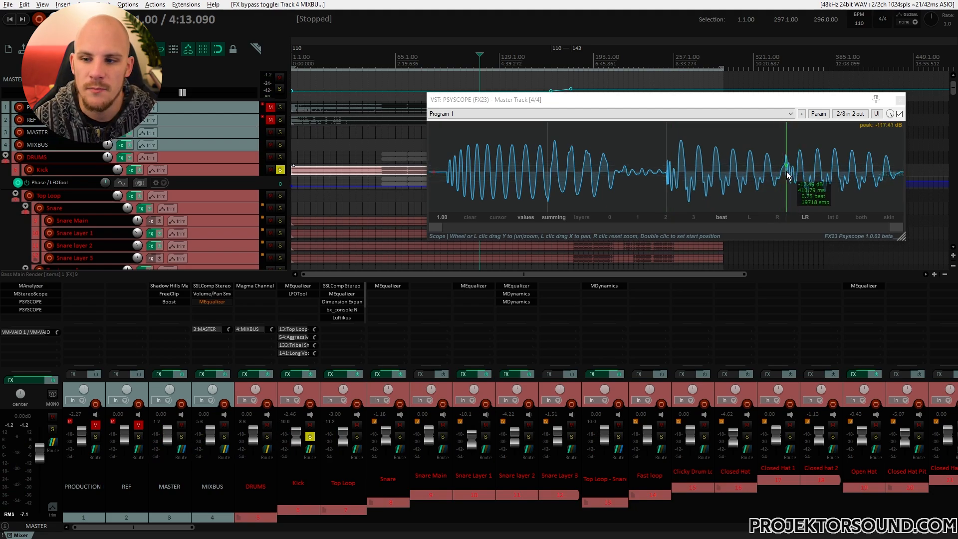
Close the PSYSCOPE window and remove the MEqualizer from the MIXBUS track
left_click(900, 100)
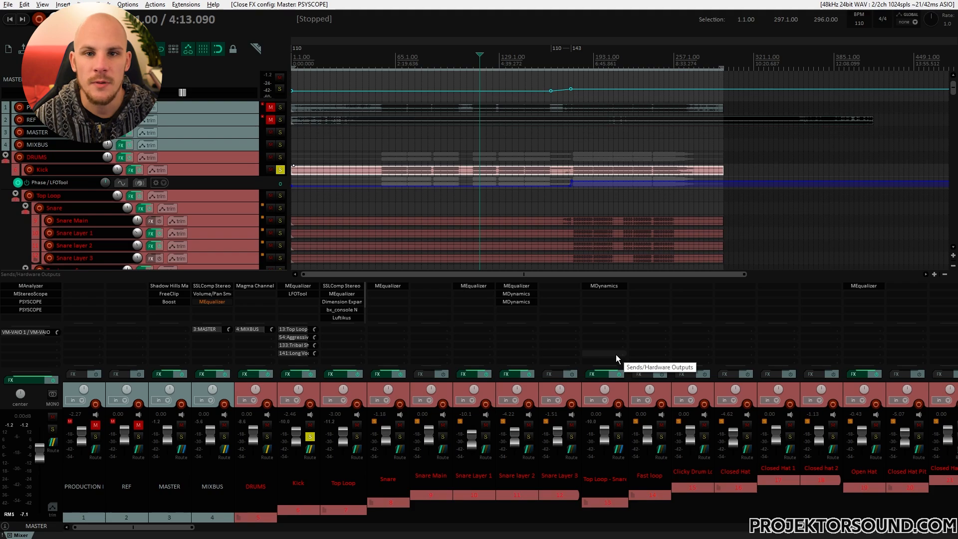
key("Delete")
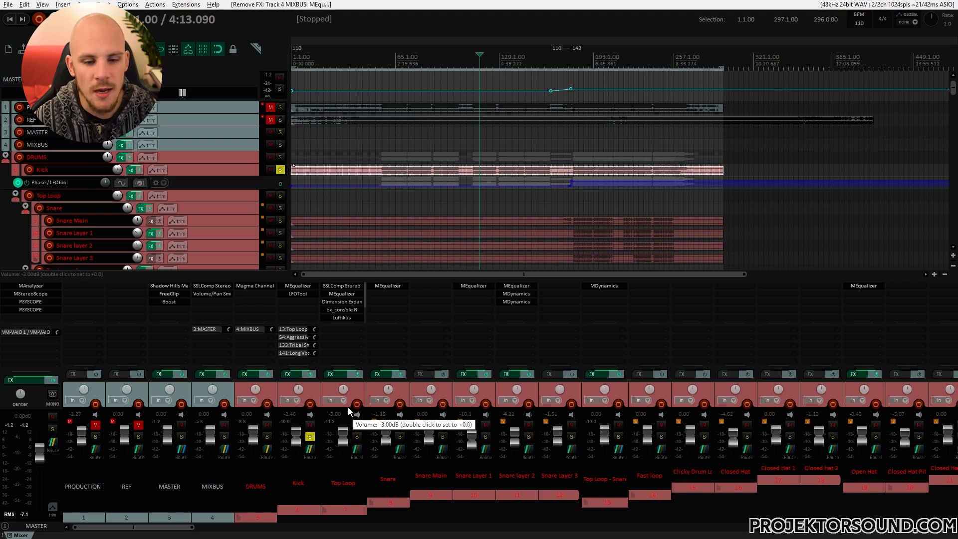
Look through the mixer channels from the drums across basses, sequences, one-shots, pads and FX to the vocals to examine their grouping and effects
scroll(382, 373, "right", 7)
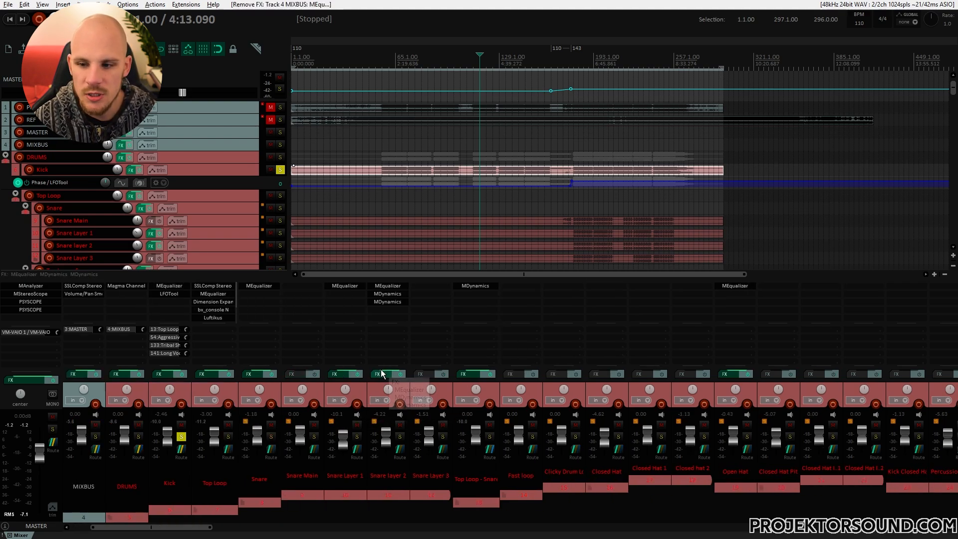
scroll(380, 370, "right", 4)
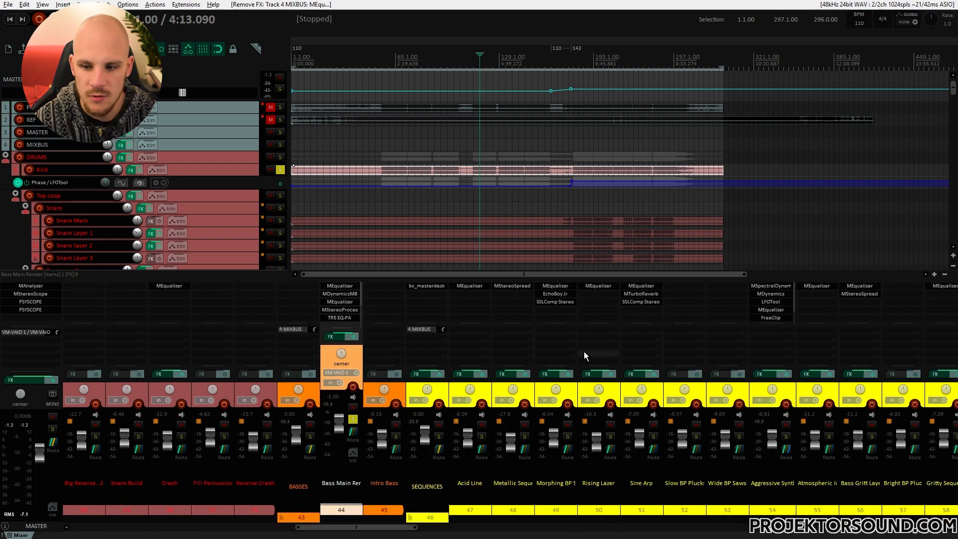
scroll(578, 388, "right", 5)
scroll(582, 392, "right", 4)
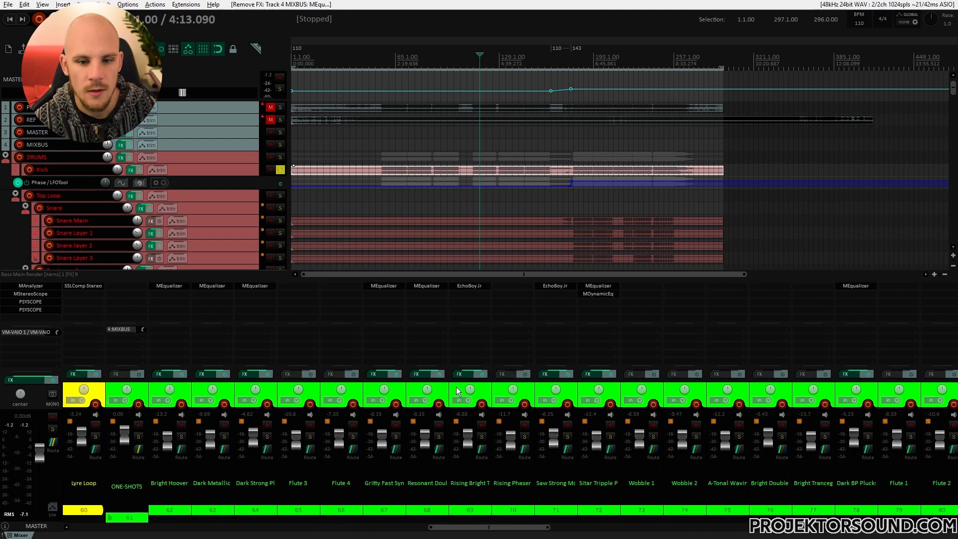
scroll(457, 391, "right", 10)
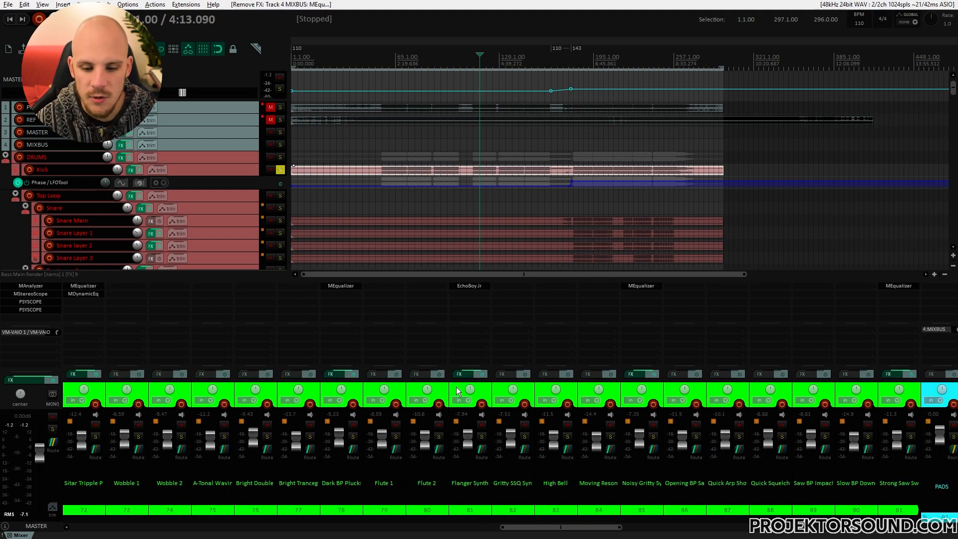
scroll(456, 387, "right", 7)
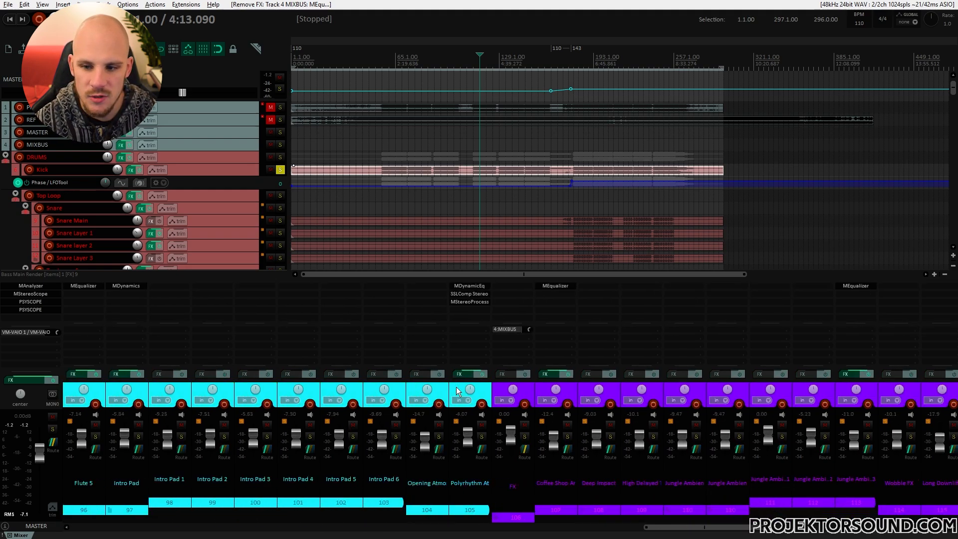
scroll(543, 383, "right", 7)
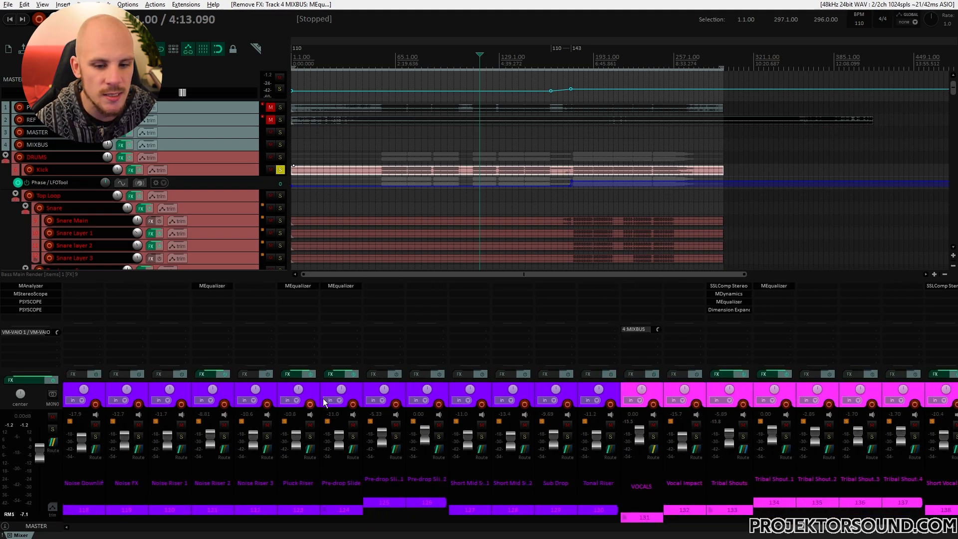
scroll(322, 398, "left", 3)
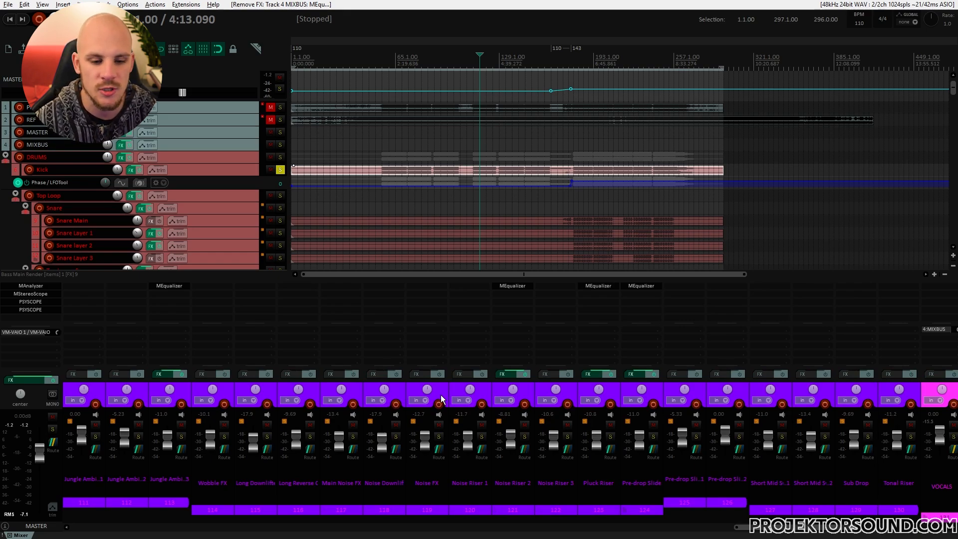
scroll(441, 394, "right", 5)
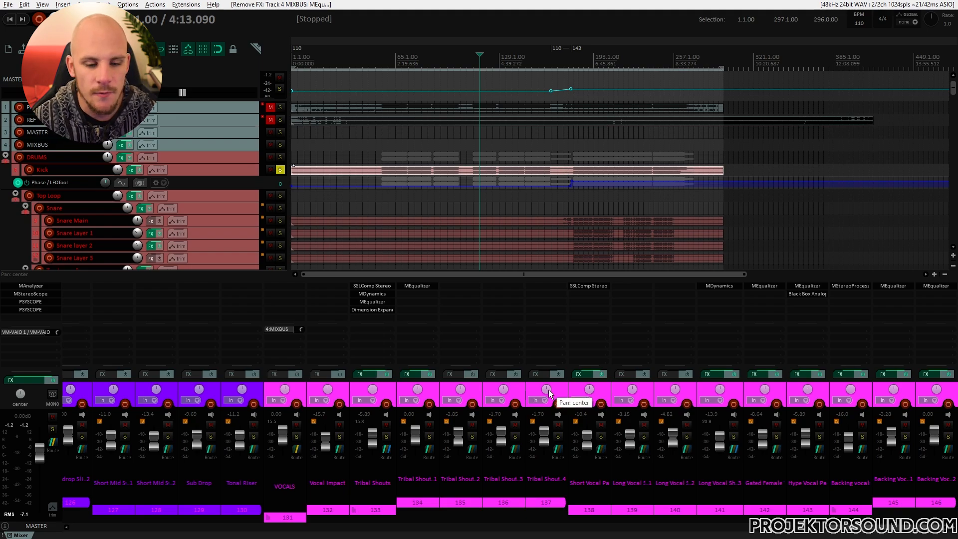
Enlarge the effects area of the Aggressive Synth and Bass Main Render mixer channels to reveal their full plugin chains
scroll(554, 402, "left", 5)
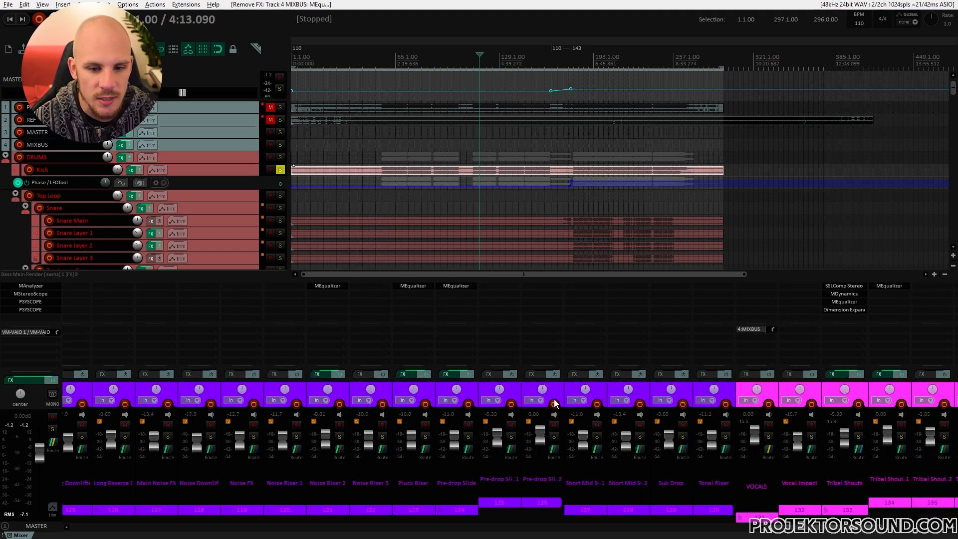
scroll(554, 403, "left", 10)
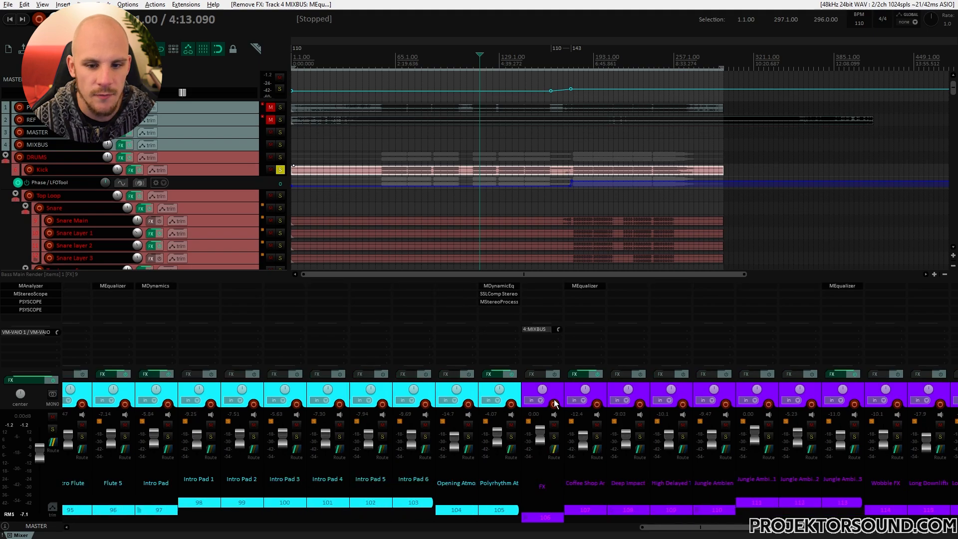
scroll(555, 403, "left", 20)
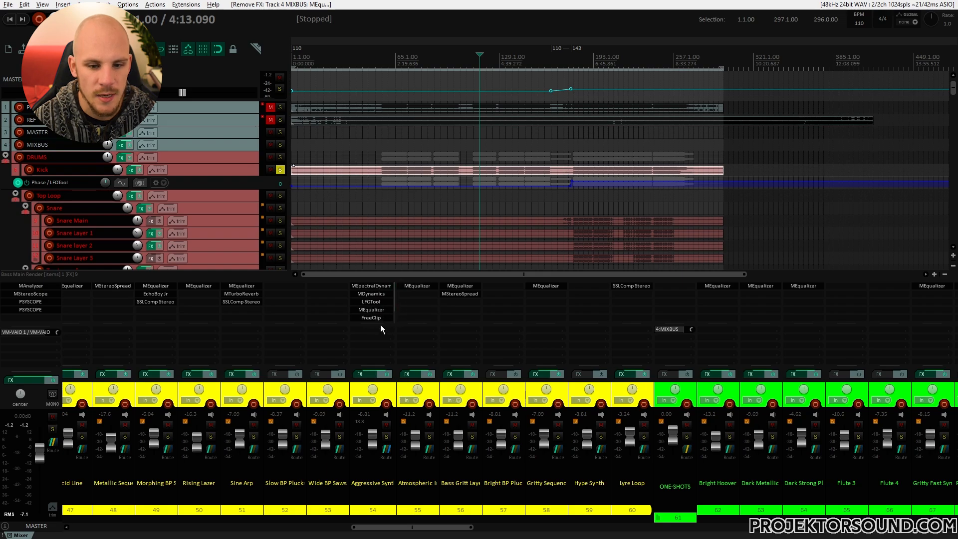
left_click_drag(375, 325, 376, 332)
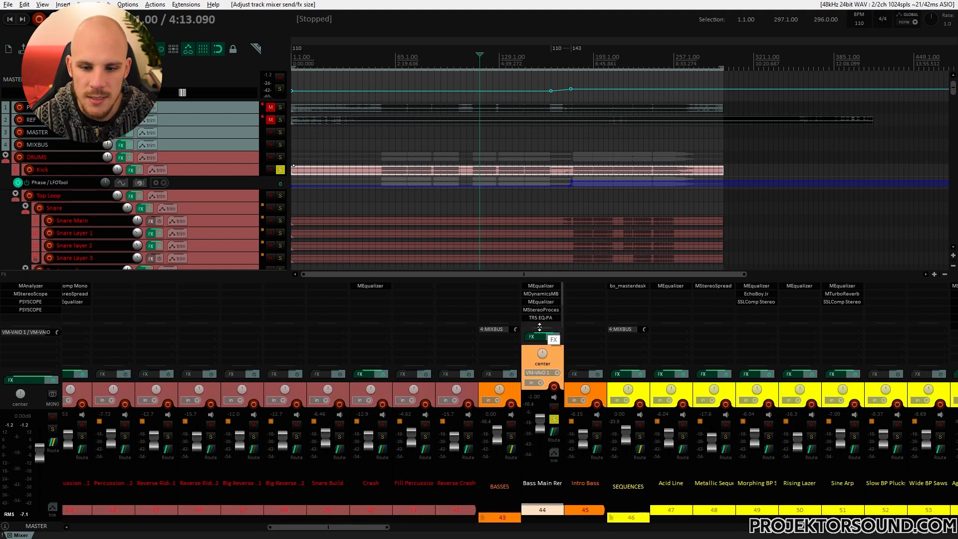
mouse_move(539, 386)
left_mouse_down()
mouse_move(539, 395)
mouse_move(539, 370)
left_mouse_up()
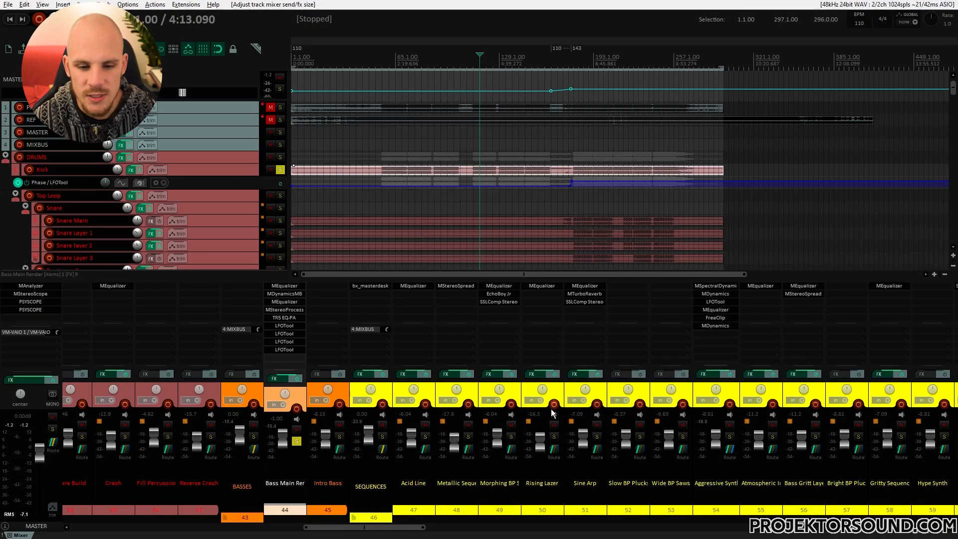
Select the SEQUENCES folder track and review its bx_masterdesk settings, closing the plugin window when done
left_click(379, 289)
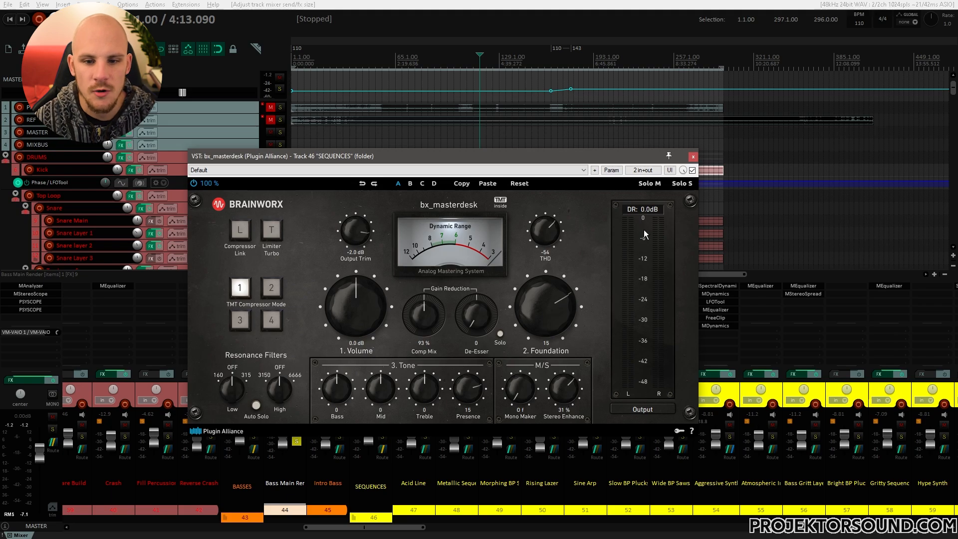
left_click(693, 157)
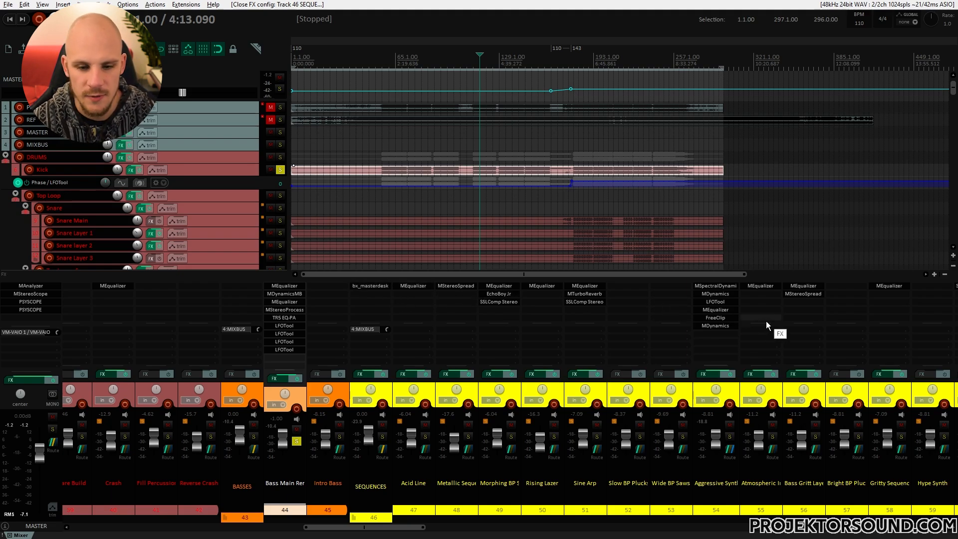
left_click(383, 390)
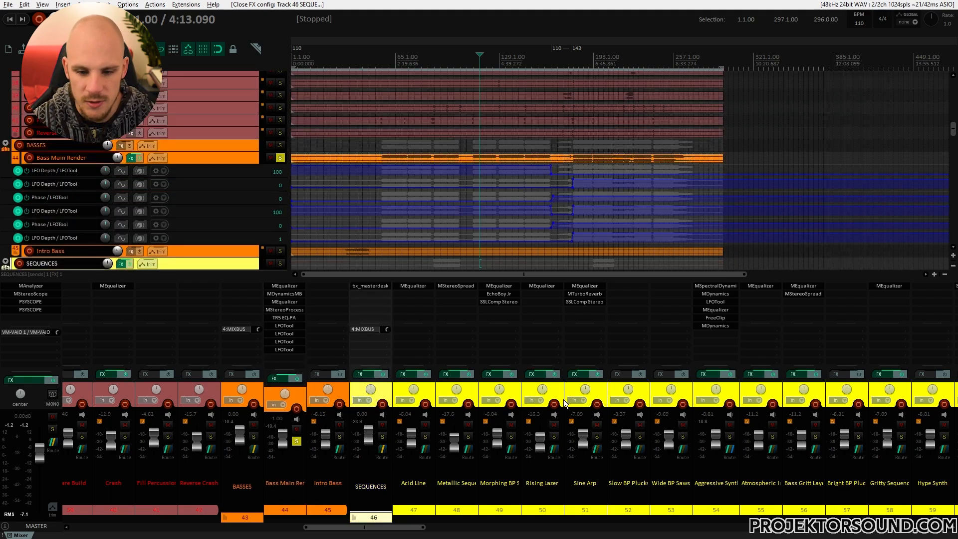
scroll(564, 399, "down", 4)
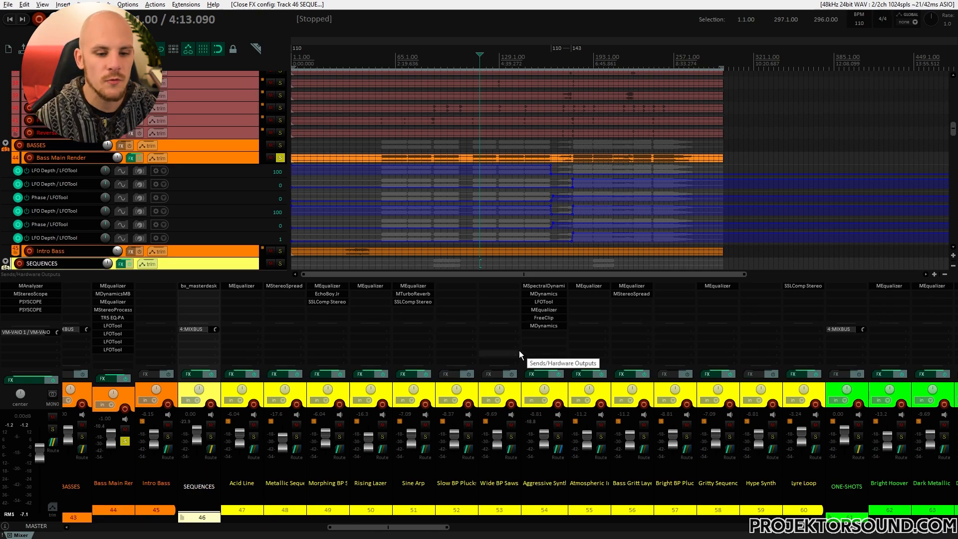
left_click(200, 286)
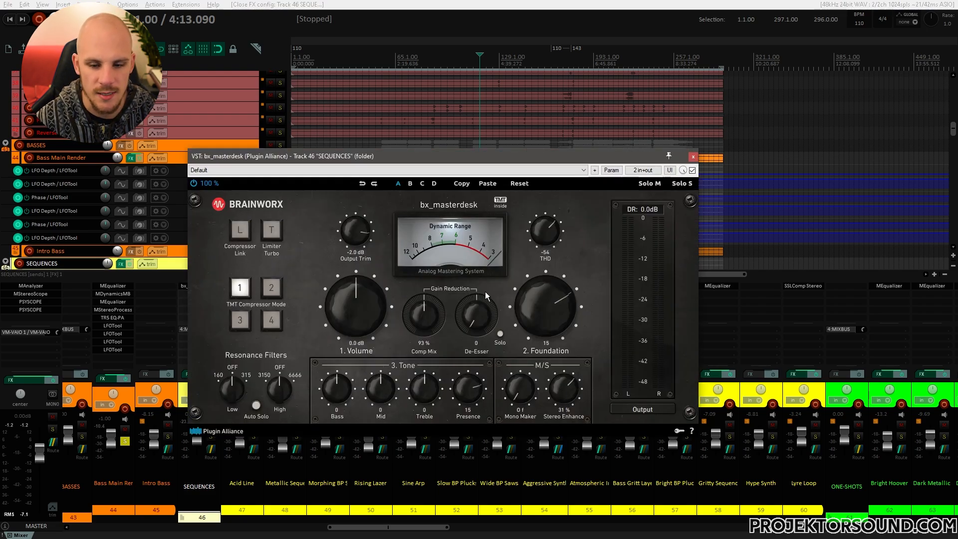
key("Escape")
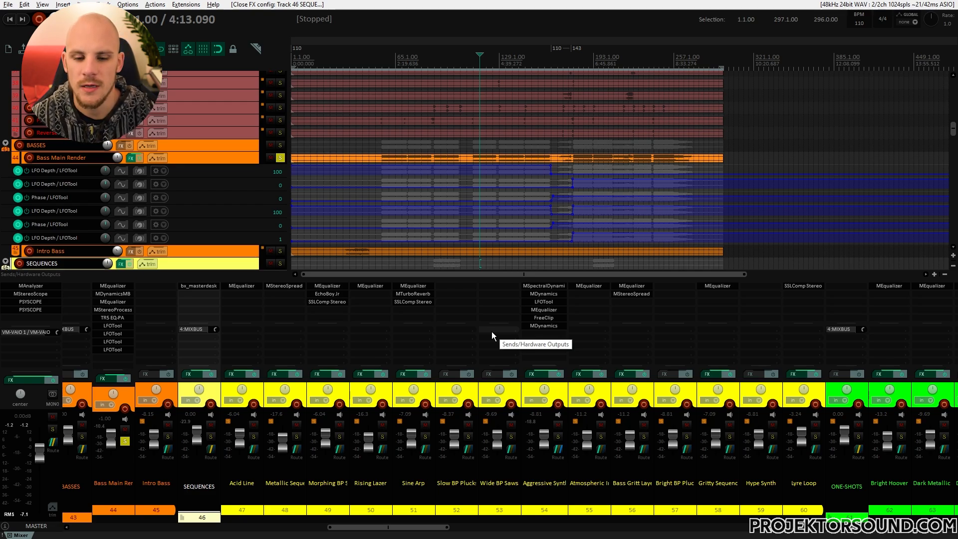
Go through the sequence tracks Acid Line, Metallic Sequence, Morphing BP Saws, Rising Lazer and Sine Arp one by one
left_click(253, 388)
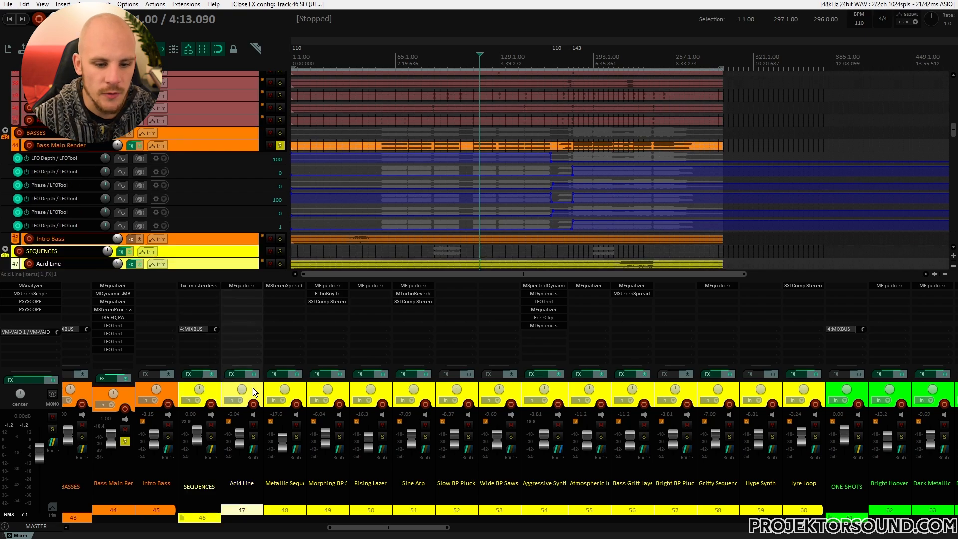
left_click(276, 387)
left_click(318, 387)
left_click(363, 387)
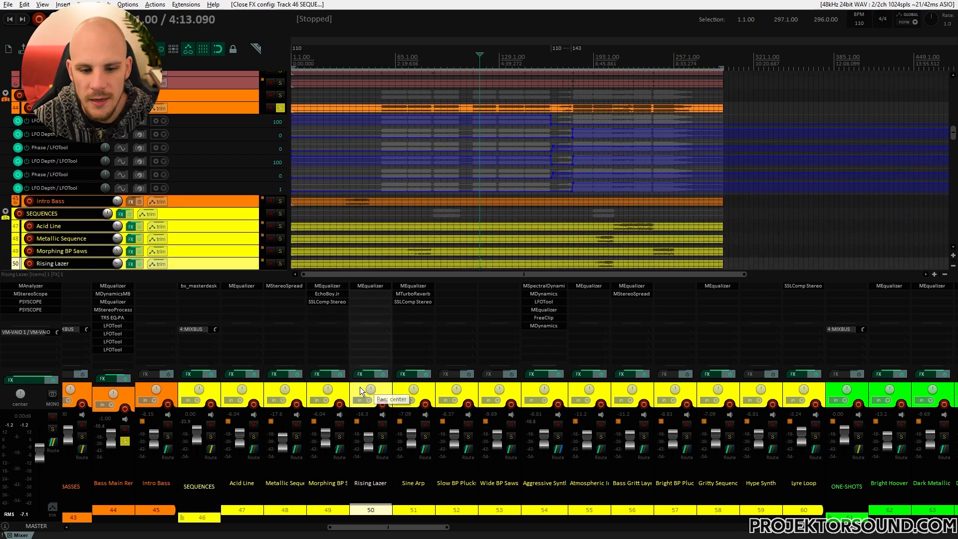
left_click(405, 387)
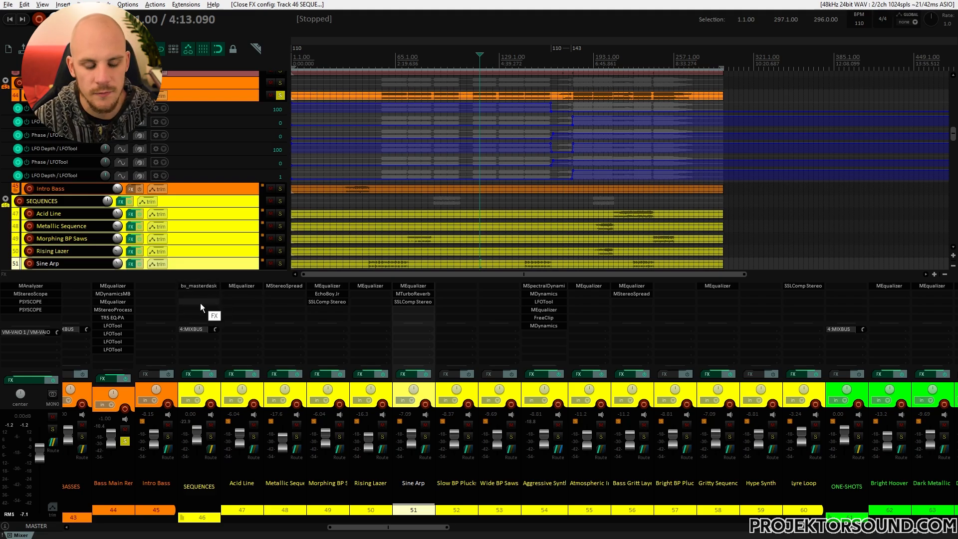
Review bx_masterdesk on SEQUENCES and the Drive control of the Magma Channel Strip on DRUMS, and close the plugin windows
left_click(199, 286)
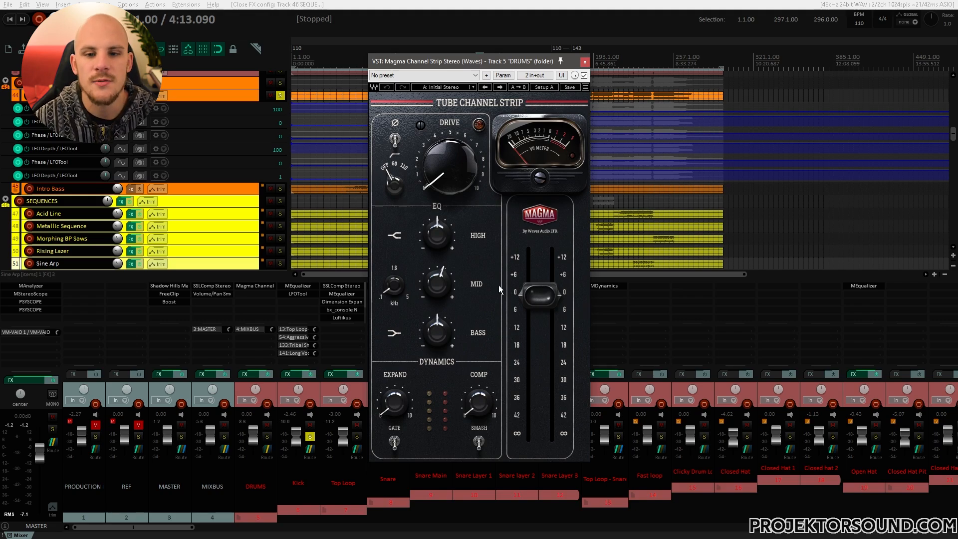
left_click_drag(437, 179, 435, 186)
key("Escape")
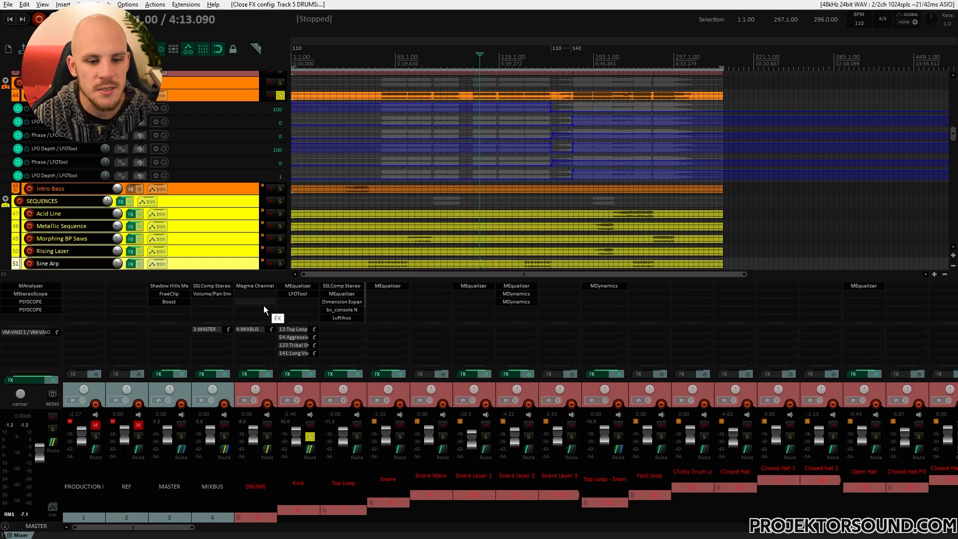
Clear the track solos and place the edit cursor at bar 193 on the Snare Main item, leaving the Top Loop folder selected
scroll(349, 377, "down", 10)
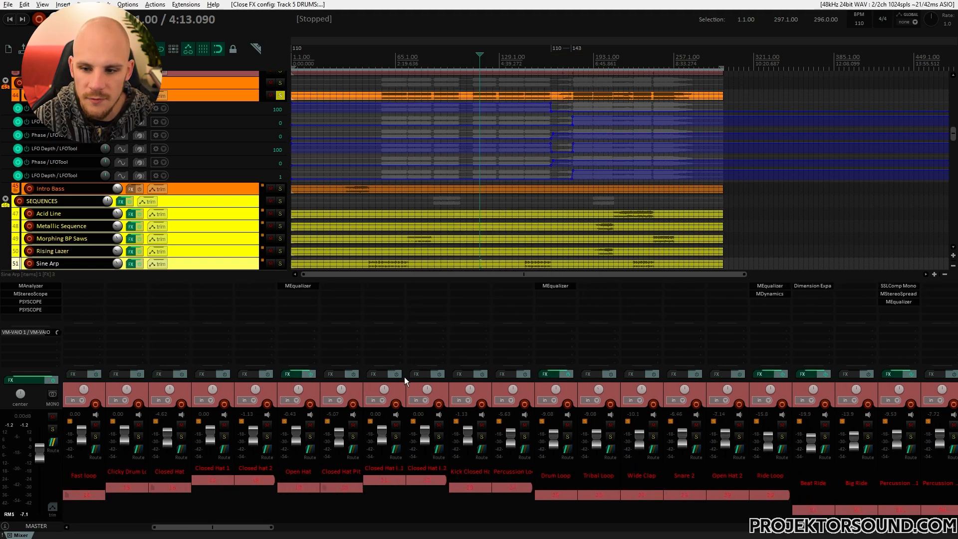
scroll(478, 396, "up", 10)
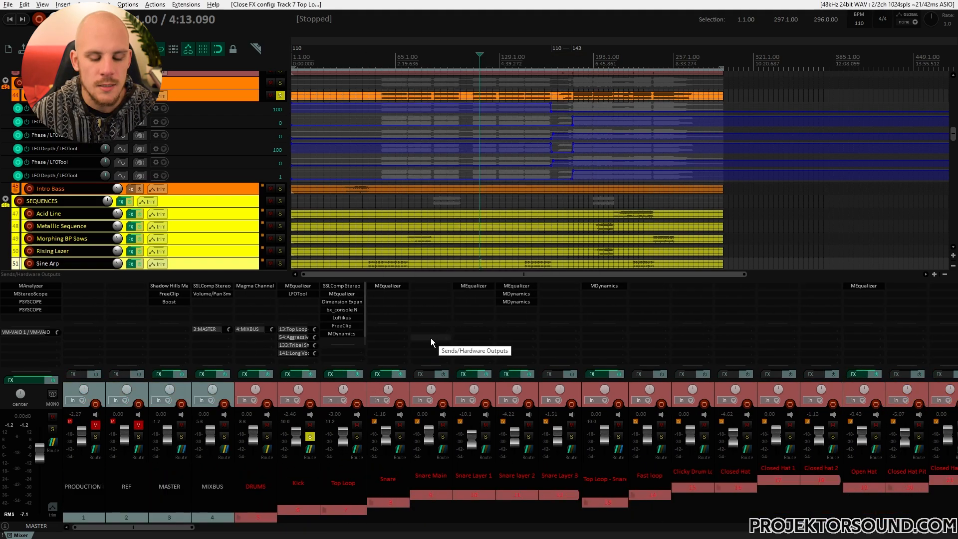
left_click(361, 389)
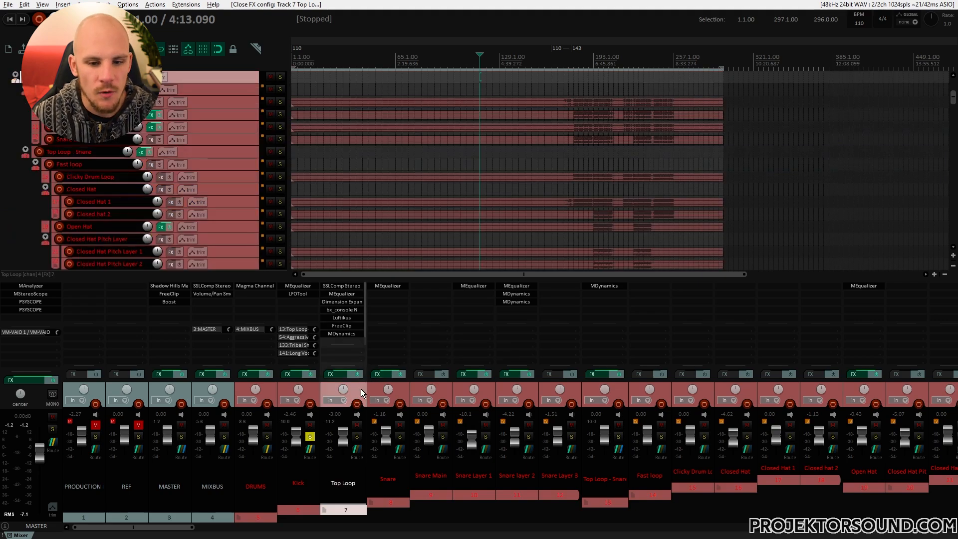
scroll(574, 175, "up", 3)
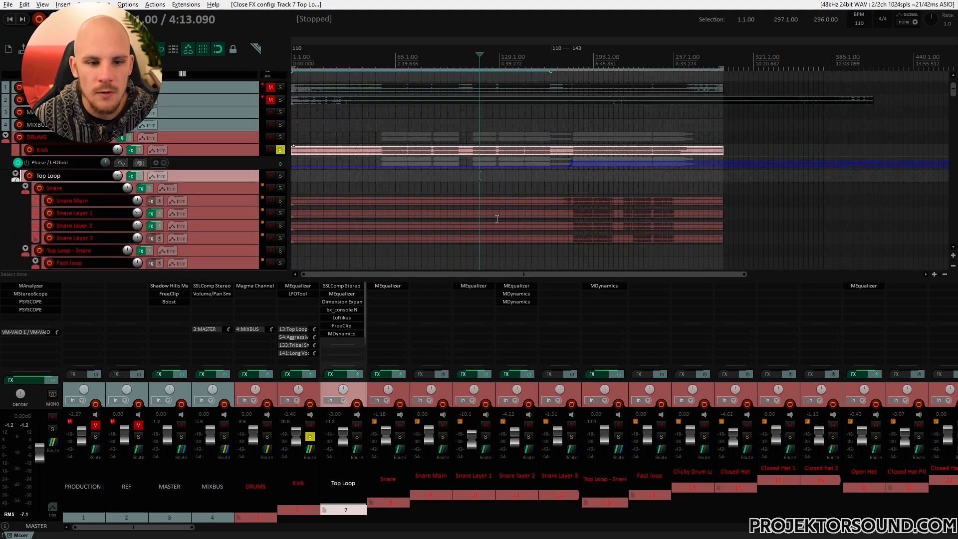
left_click(582, 200)
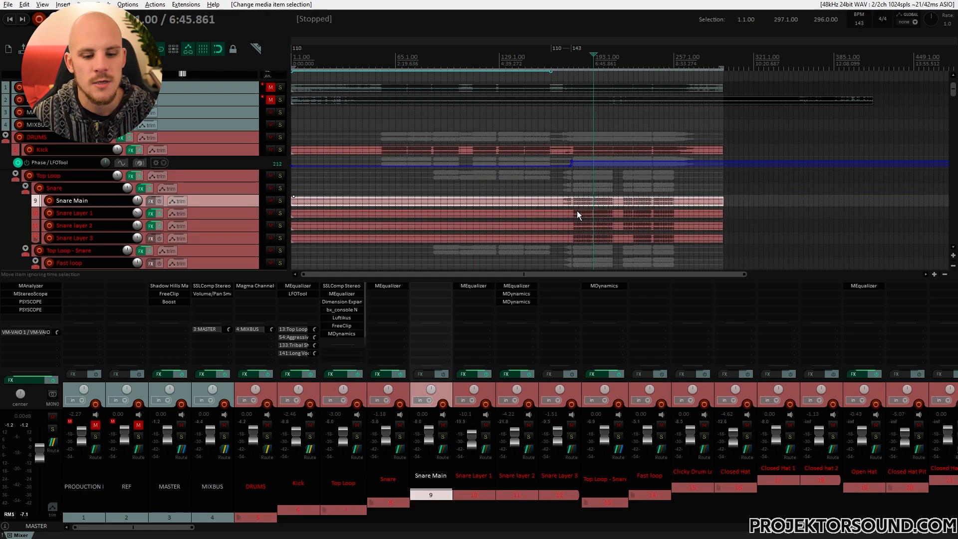
left_click(359, 388)
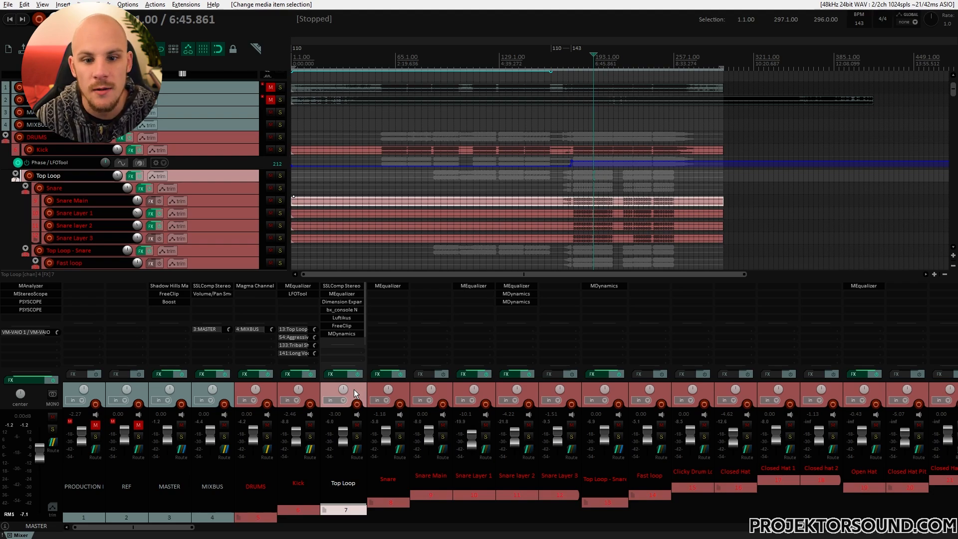
Inspect the SSLComp Stereo, Luftikus and FreeClip plugins on the Top Loop track, closing each window before opening the next
left_click(349, 286)
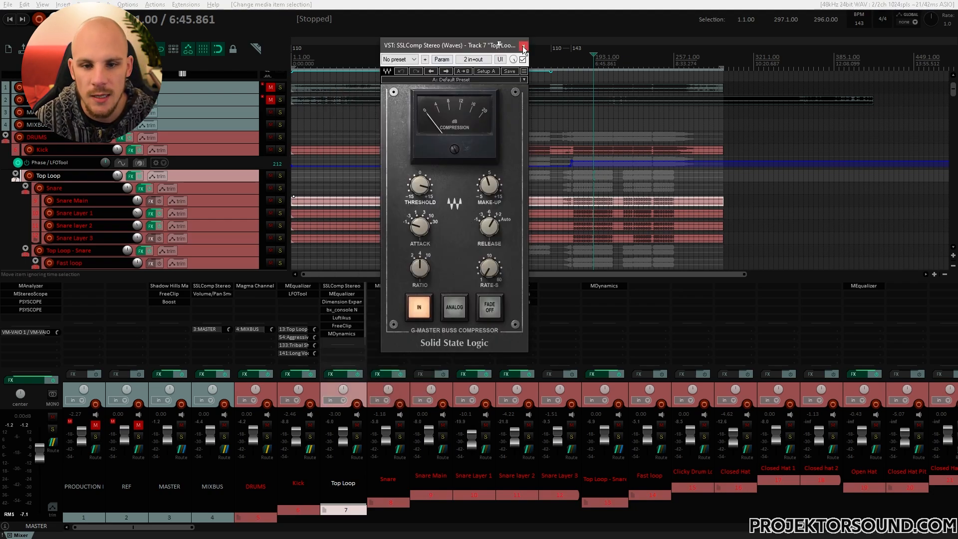
left_click(523, 46)
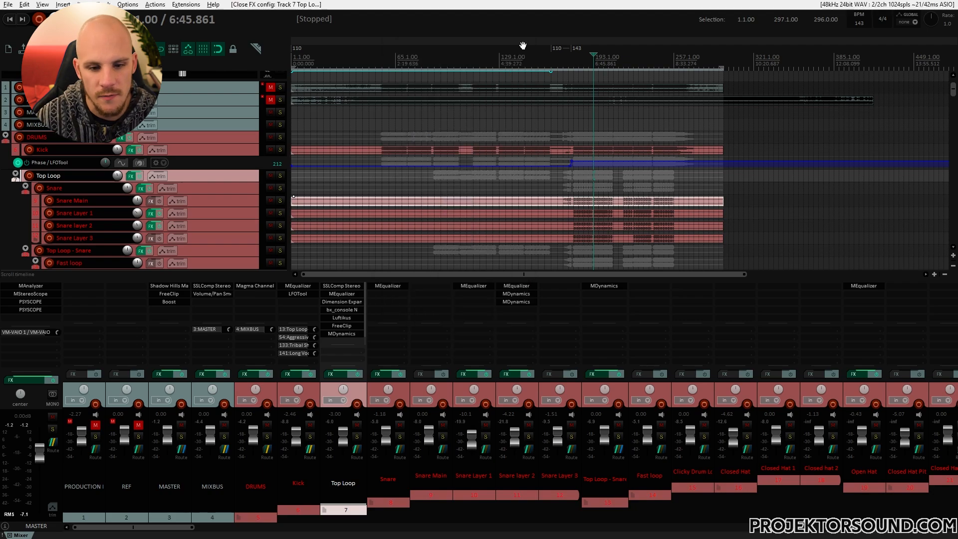
left_click(343, 318)
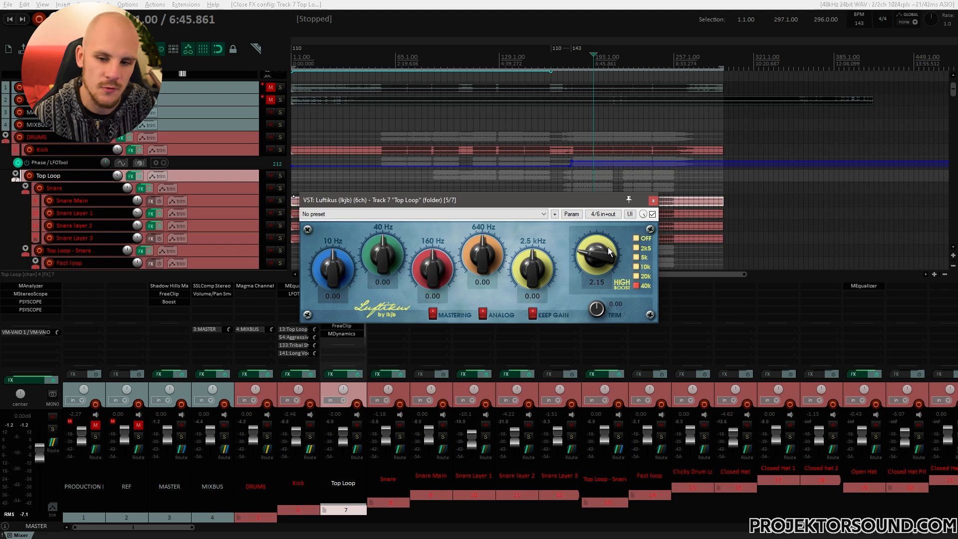
left_click(653, 201)
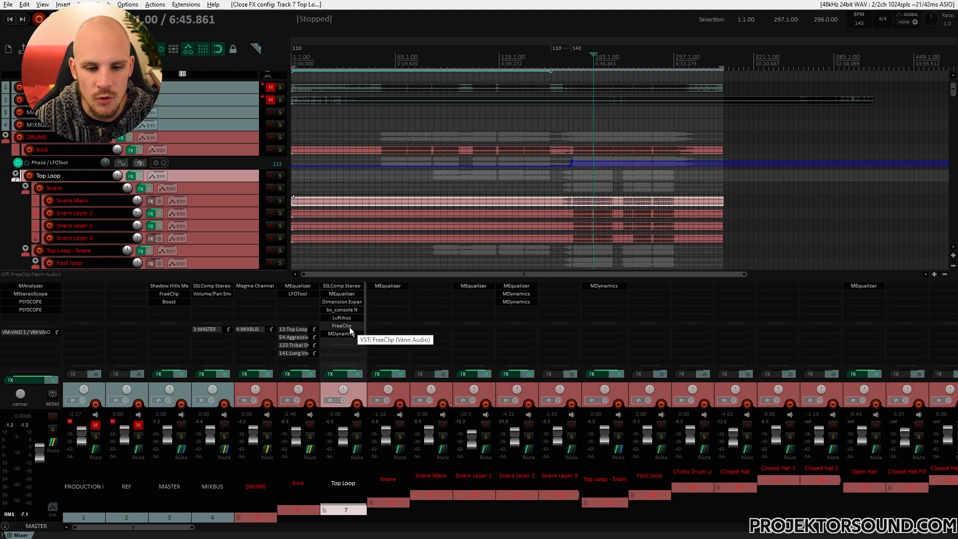
left_click(349, 327)
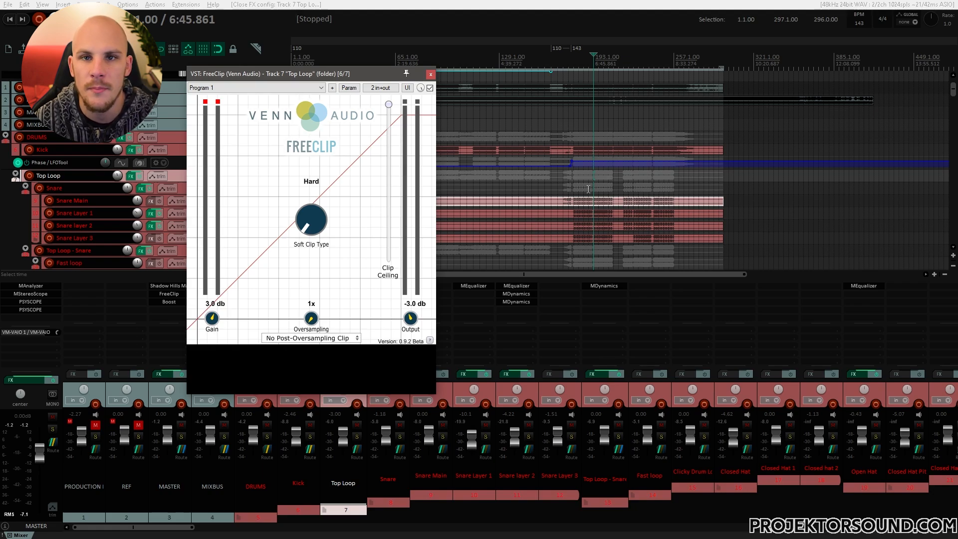
Close FreeClip and inspect the side-chain and processor settings of MDynamics on the Top Loop track, closing its window after viewing
left_click(430, 75)
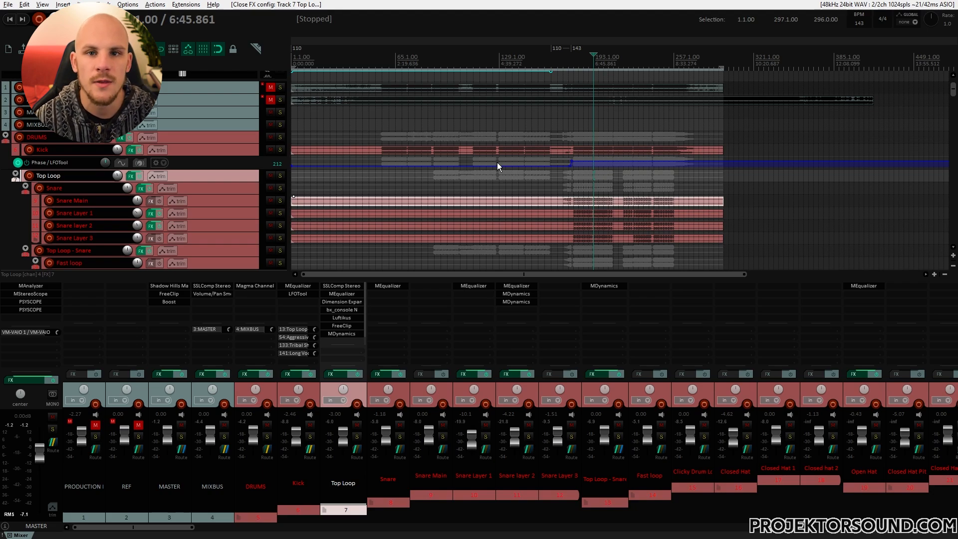
left_click(346, 334)
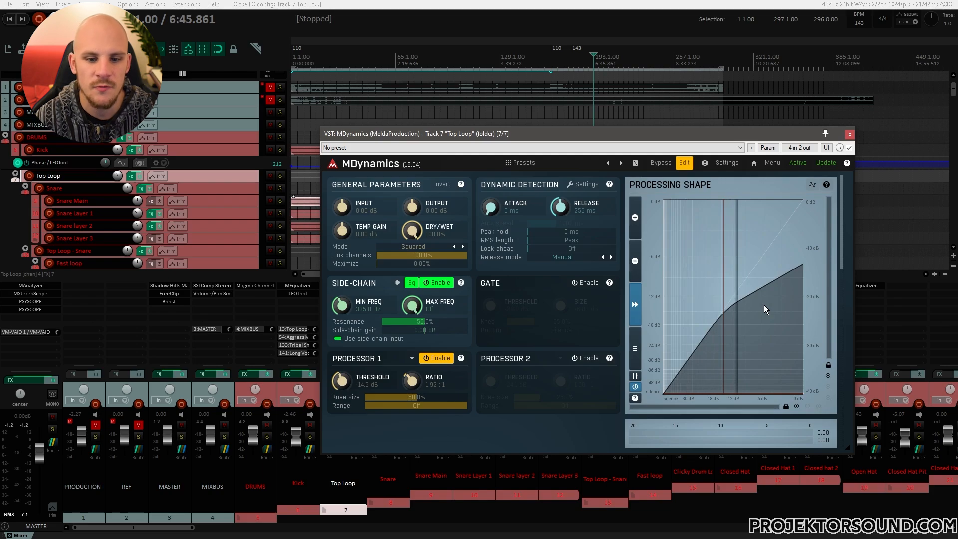
left_click(850, 134)
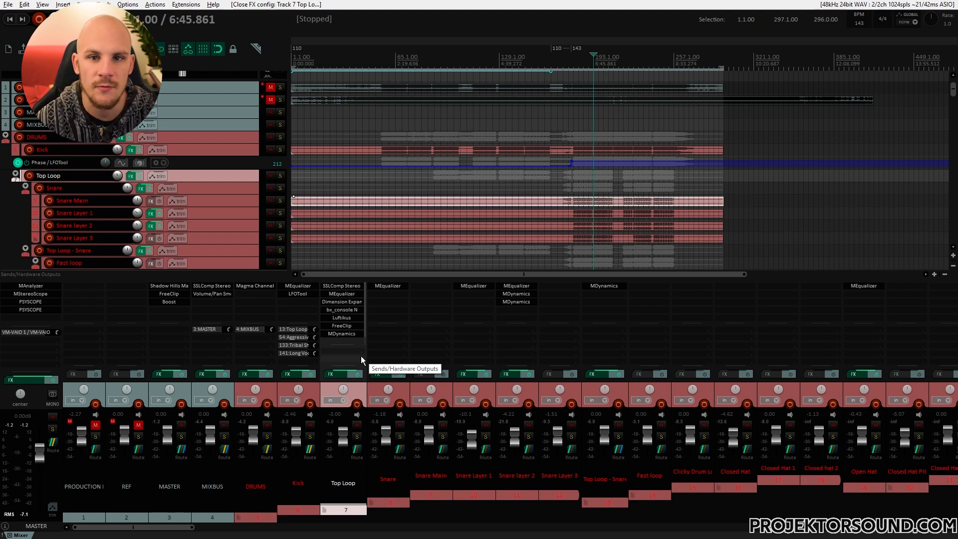
left_click(343, 333)
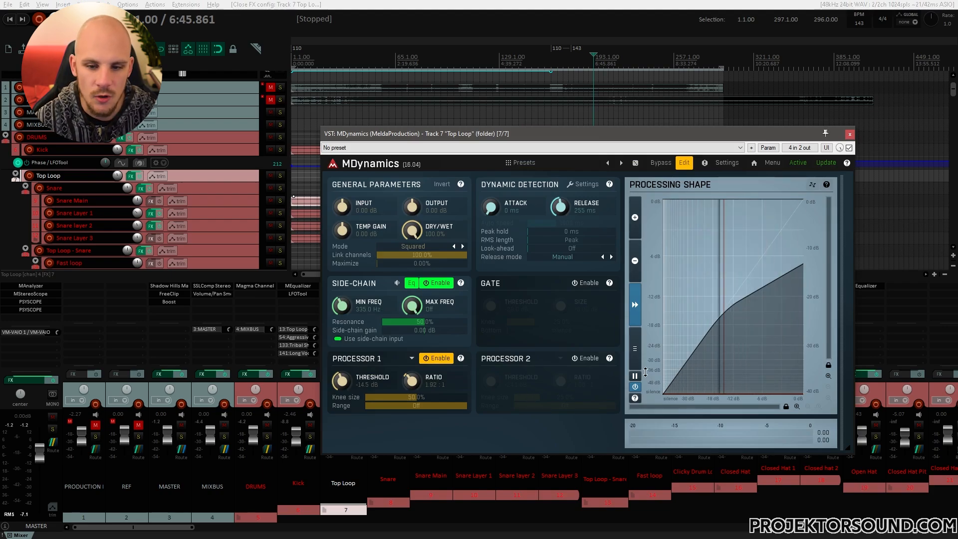
left_click(850, 134)
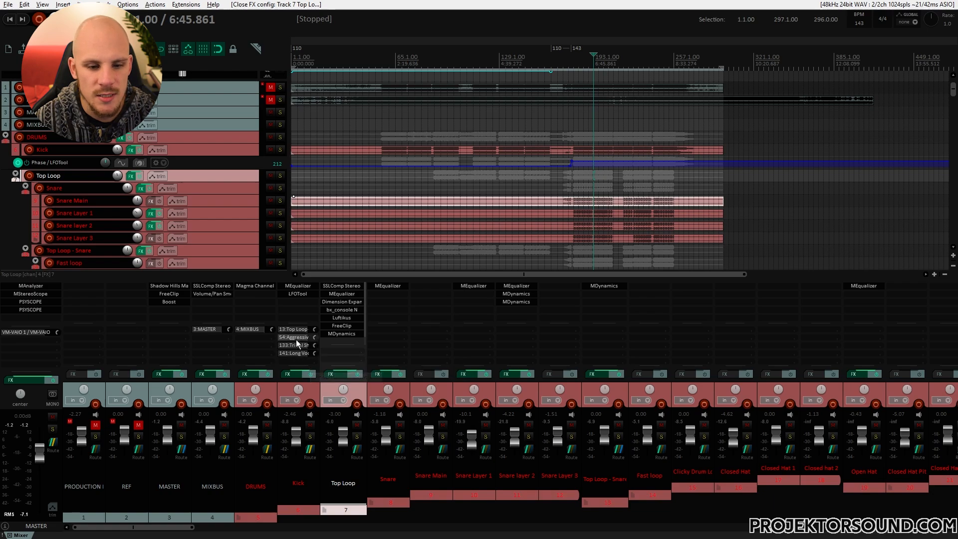
Locate the last MDynamics on the Aggressive Synth track and compare its effect during playback by toggling its bypass
key("ctrl+z")
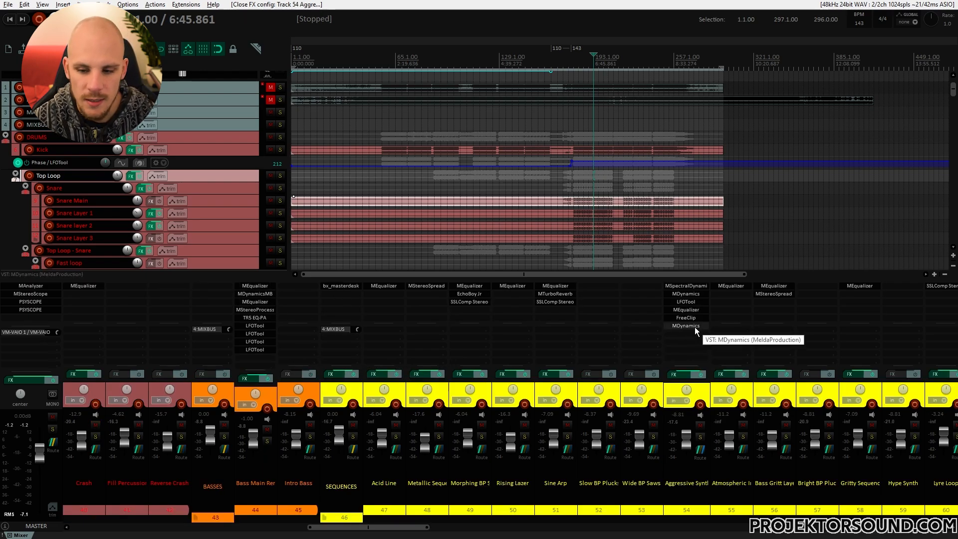
left_click(695, 327)
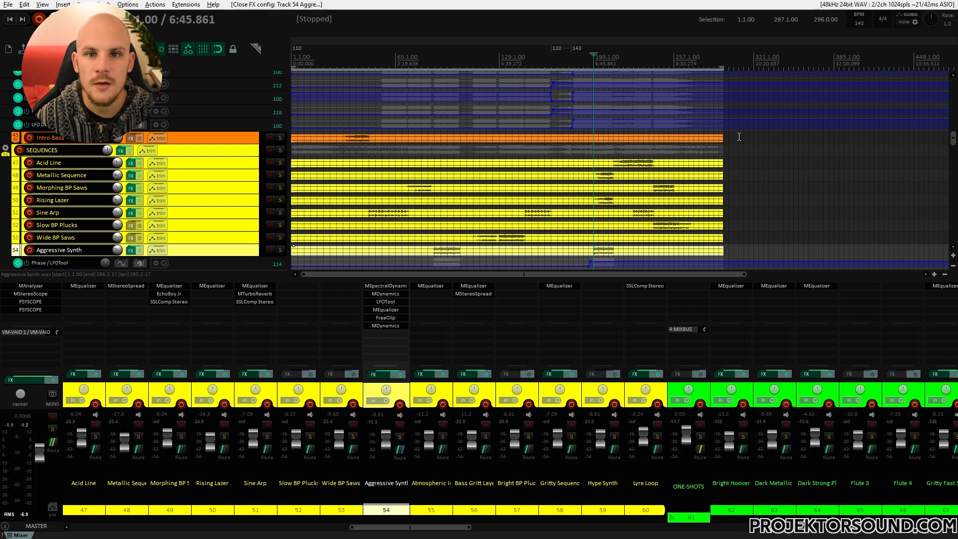
key("space")
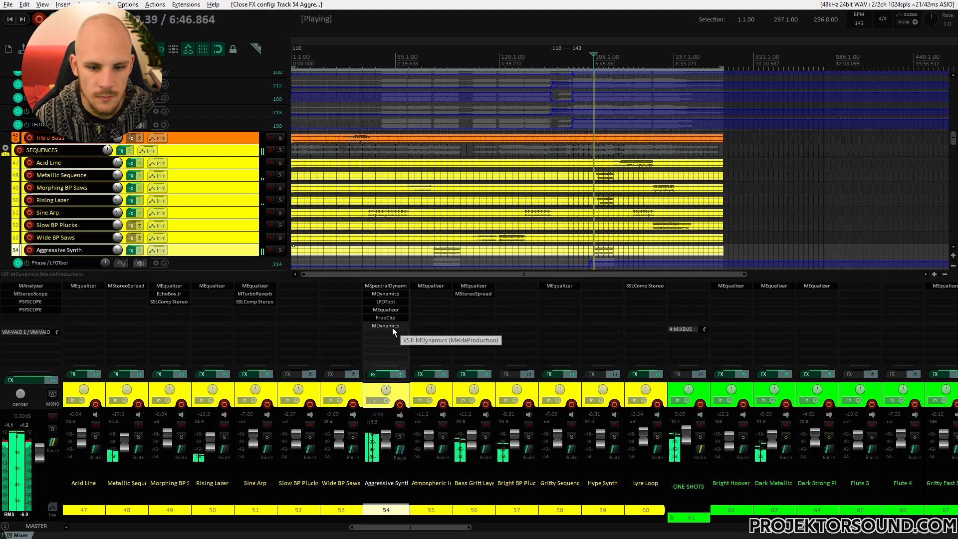
left_click(392, 327, "shift")
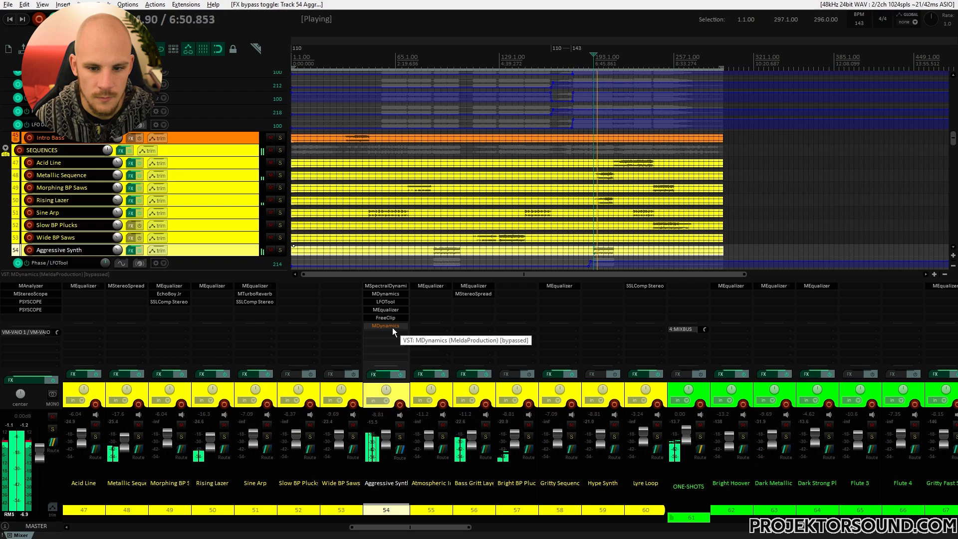
left_click(392, 327, "shift")
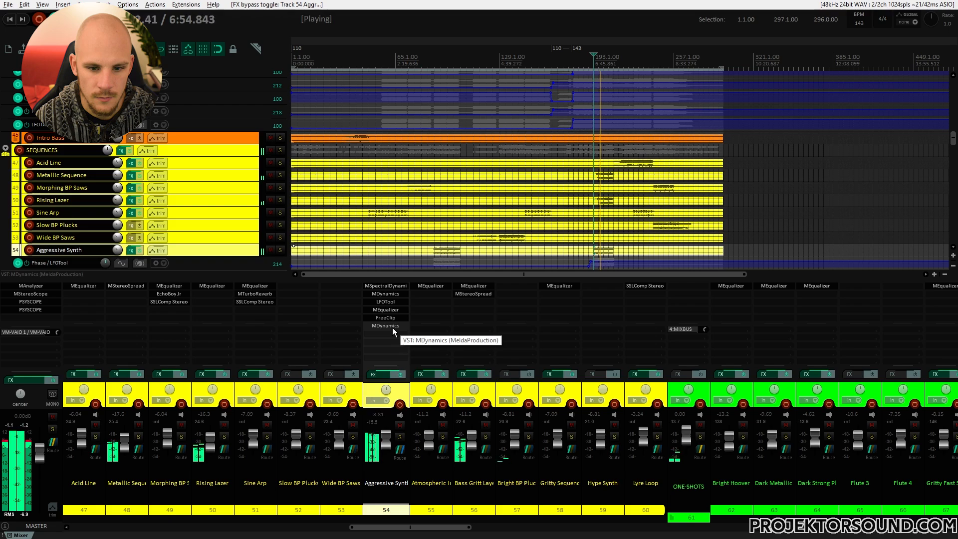
left_click(392, 327, "shift")
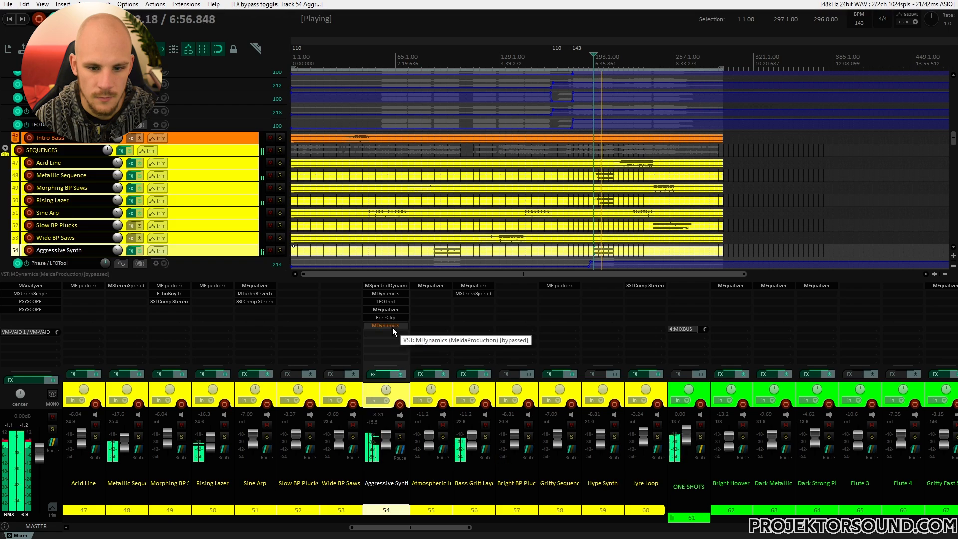
Watch the MDynamics window on Aggressive Synth during playback, re-enable the plugin, close it and stop playback
double_click(393, 328)
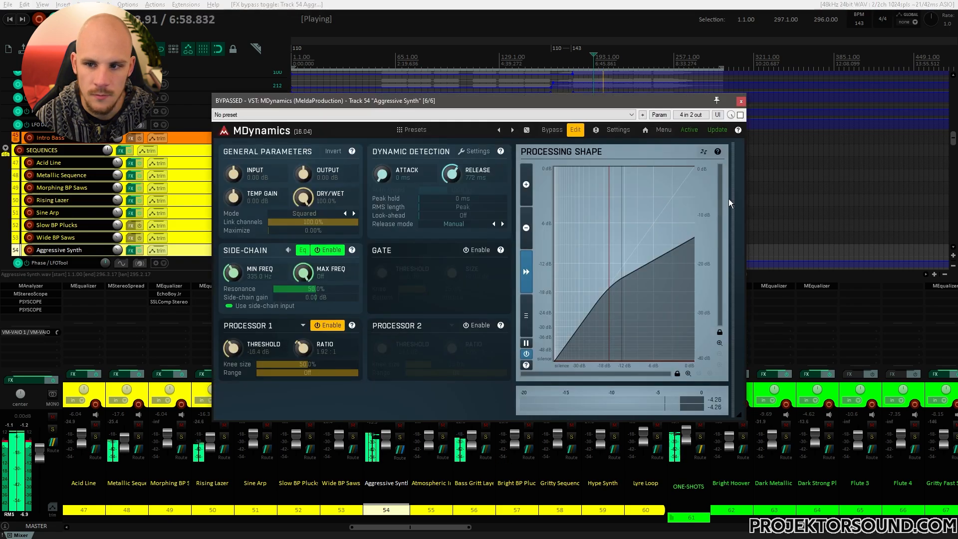
left_click(740, 117)
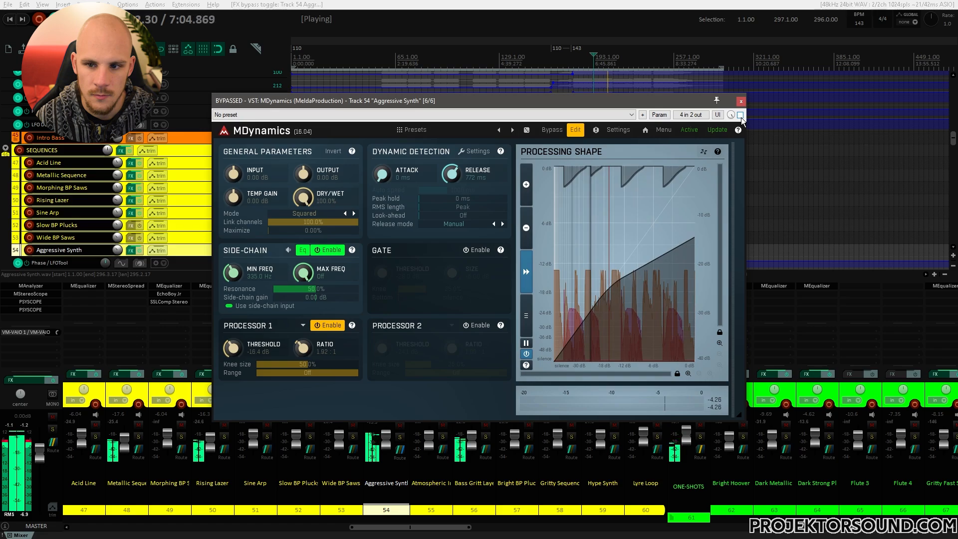
left_click(741, 117)
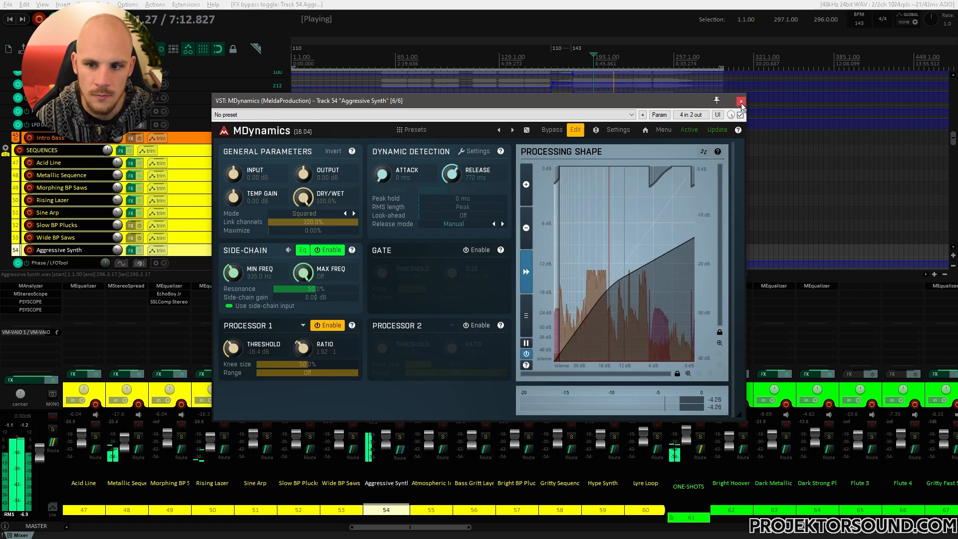
left_click(741, 100)
key("space")
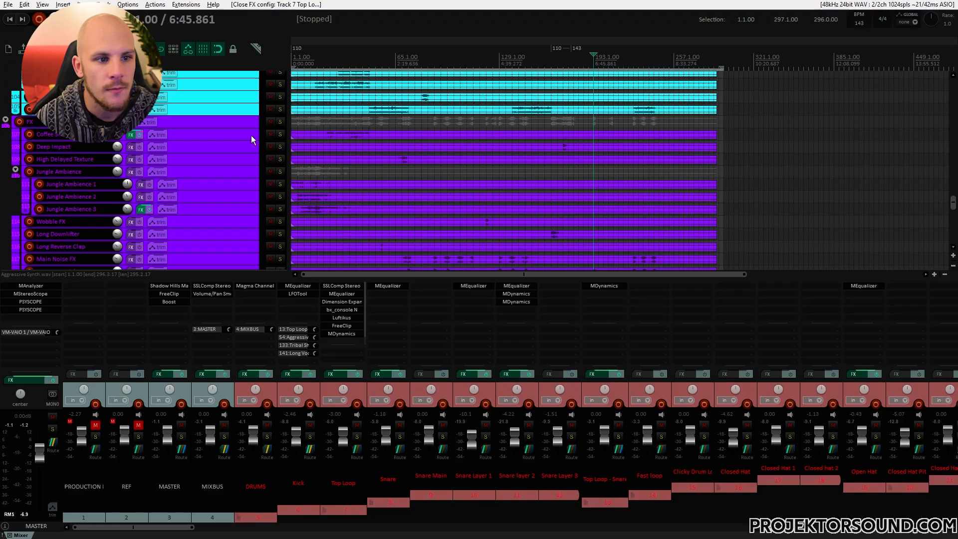
Select the FX folder, place the edit cursor at 3:12.000 on the Main Noise FX item and solo that track
left_click(226, 120)
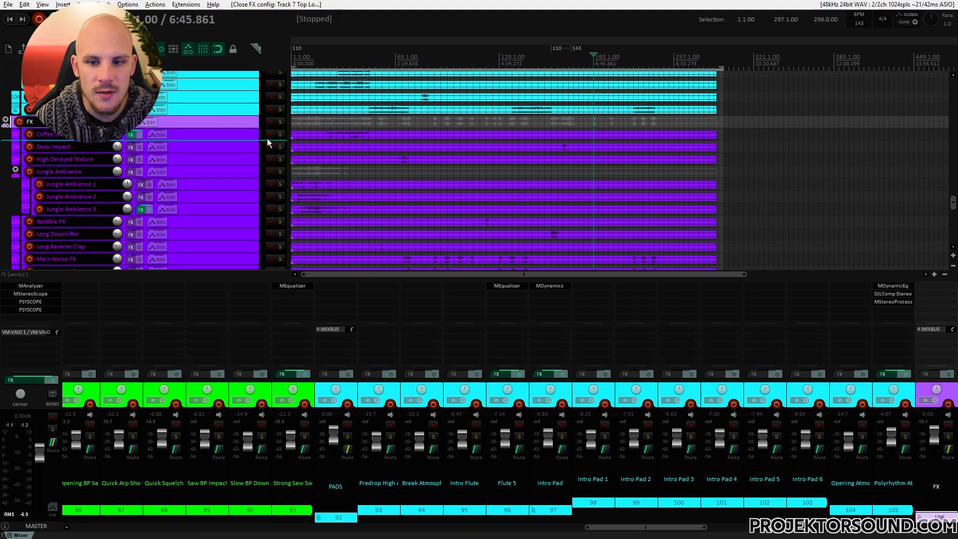
scroll(267, 139, "down", 4)
scroll(307, 169, "down", 2)
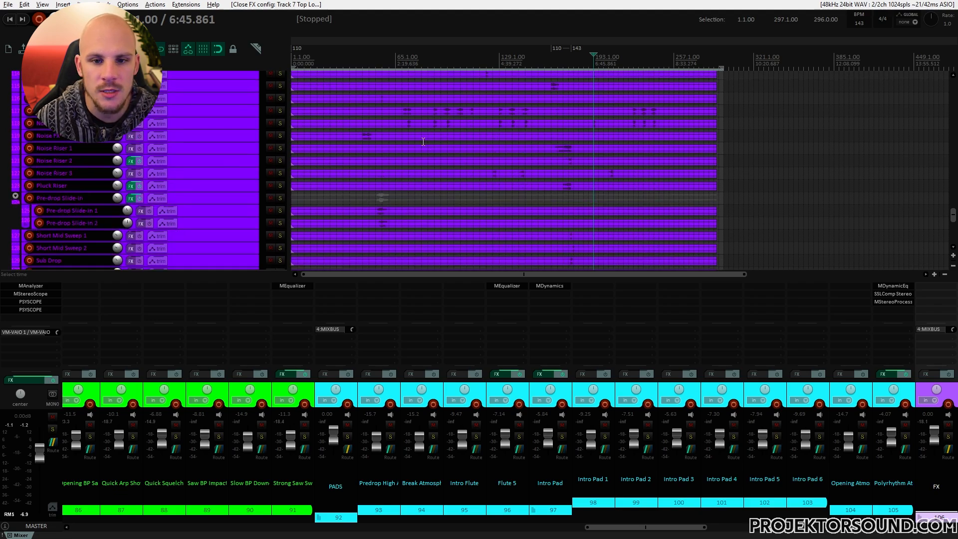
left_click(435, 111)
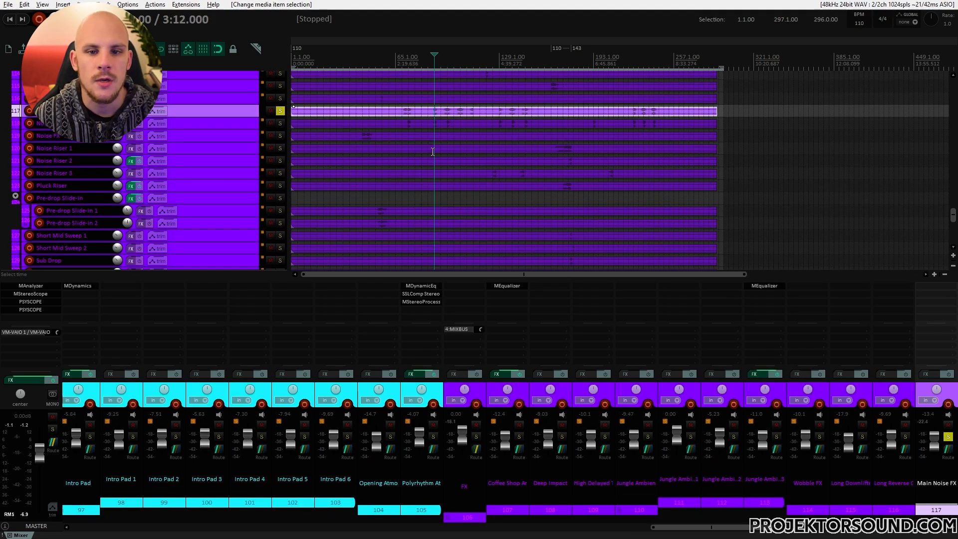
Move the solo from Main Noise FX to the FX folder, play it from the edit cursor, stop and clear the solo
scroll(279, 112, "up", 9)
scroll(283, 166, "down", 5)
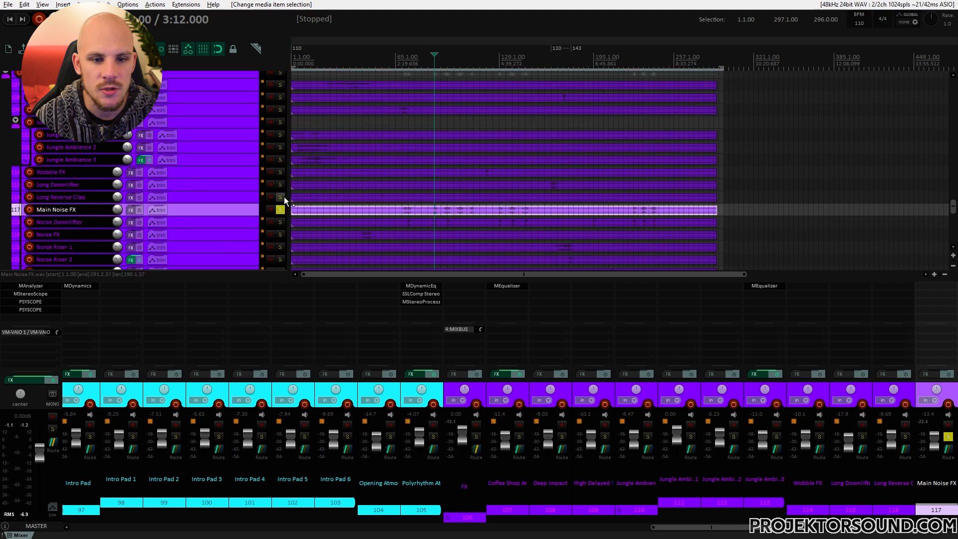
left_click(277, 208)
scroll(276, 205, "up", 4)
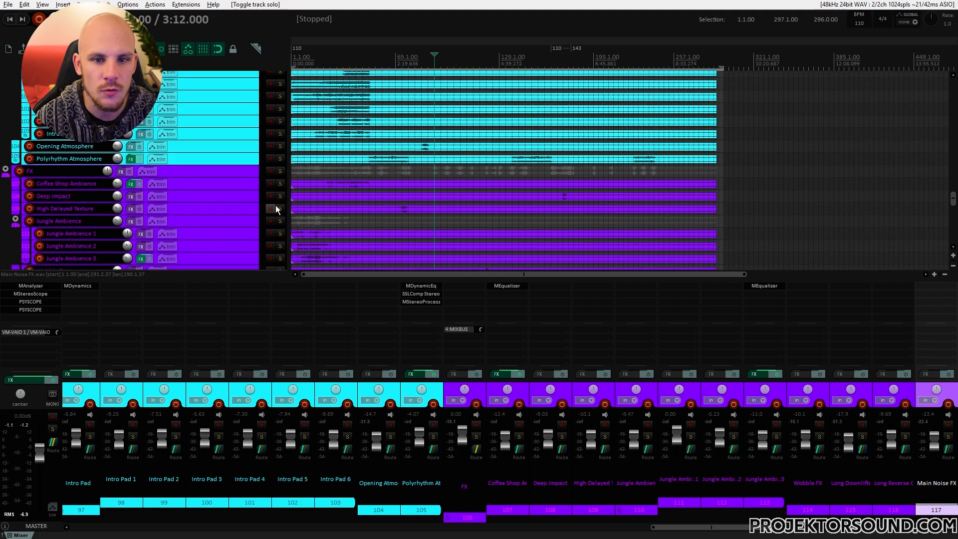
left_click(280, 171)
scroll(422, 221, "down", 6)
key("space")
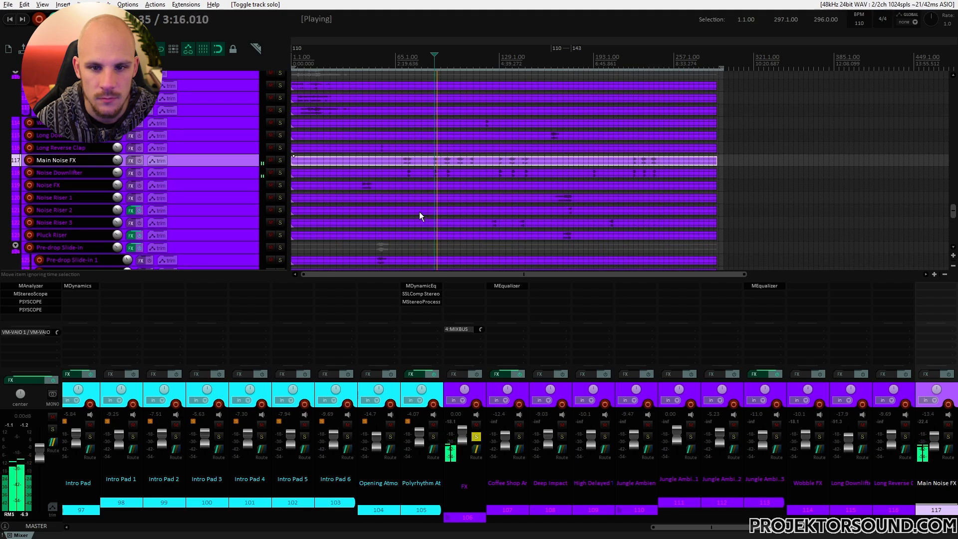
key("space")
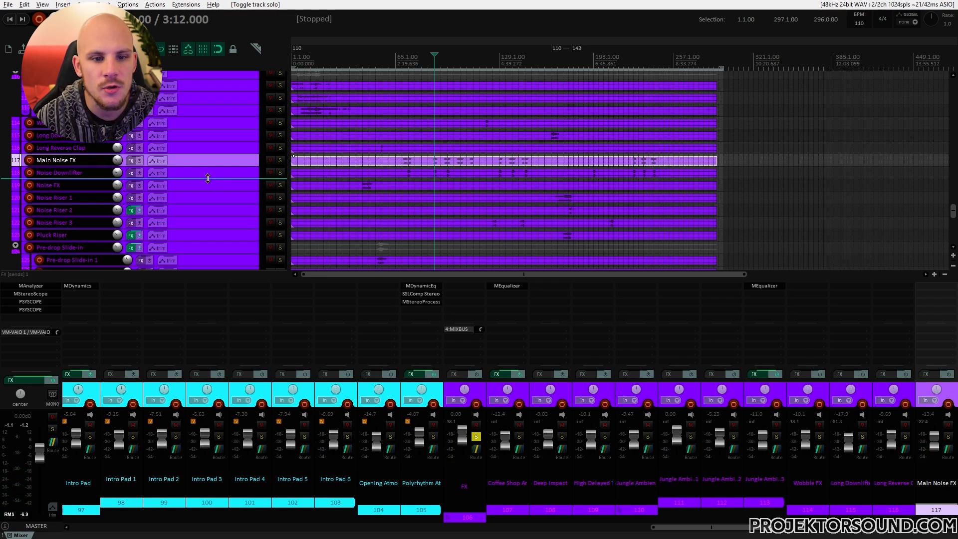
scroll(207, 217, "up", 2)
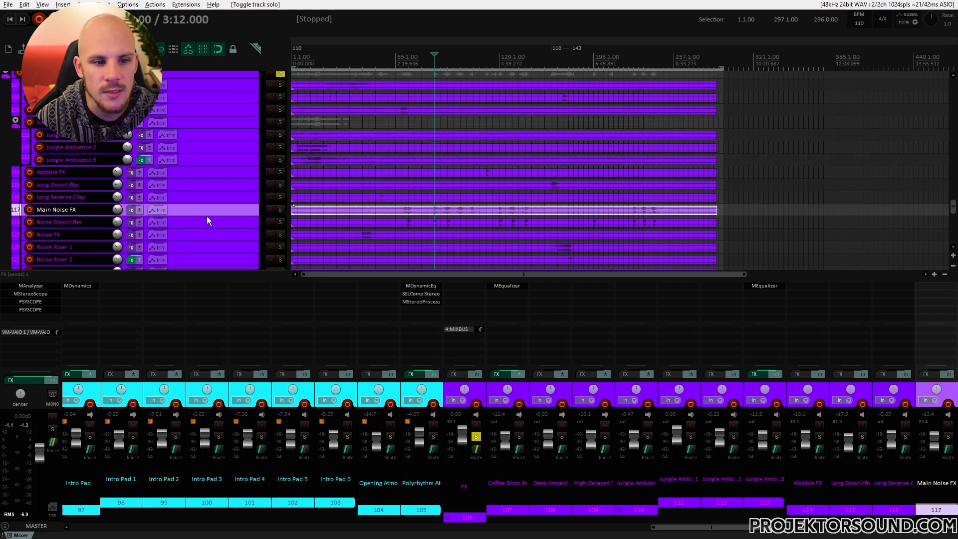
left_click(280, 74)
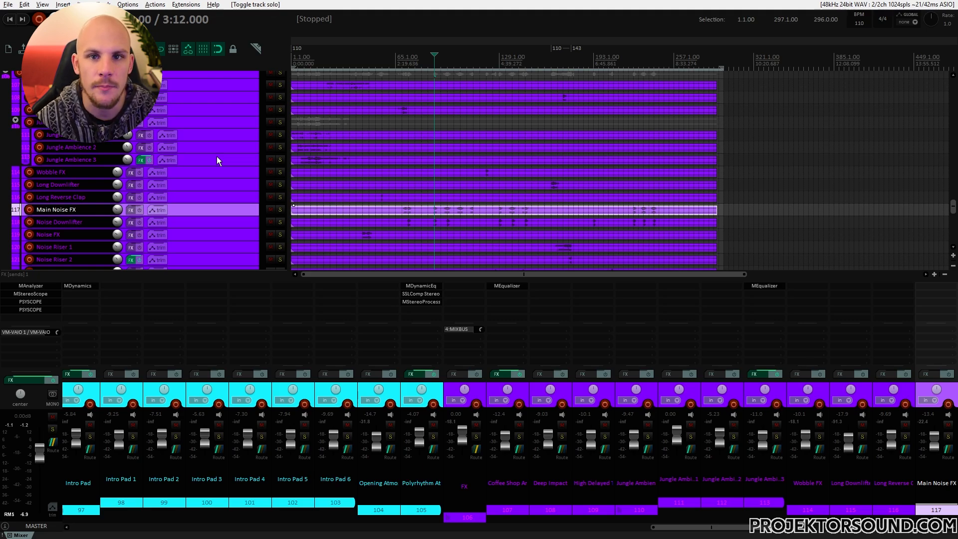
scroll(217, 161, "up", 5)
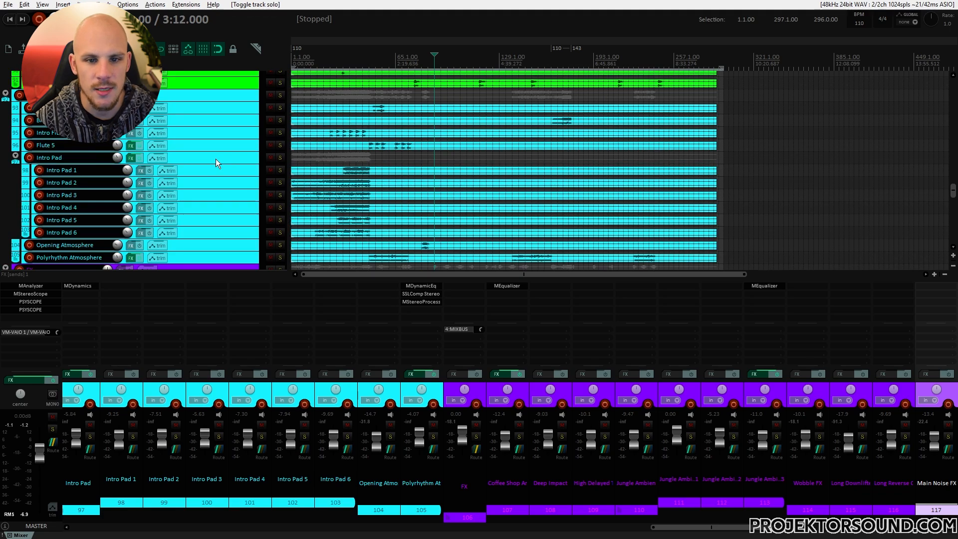